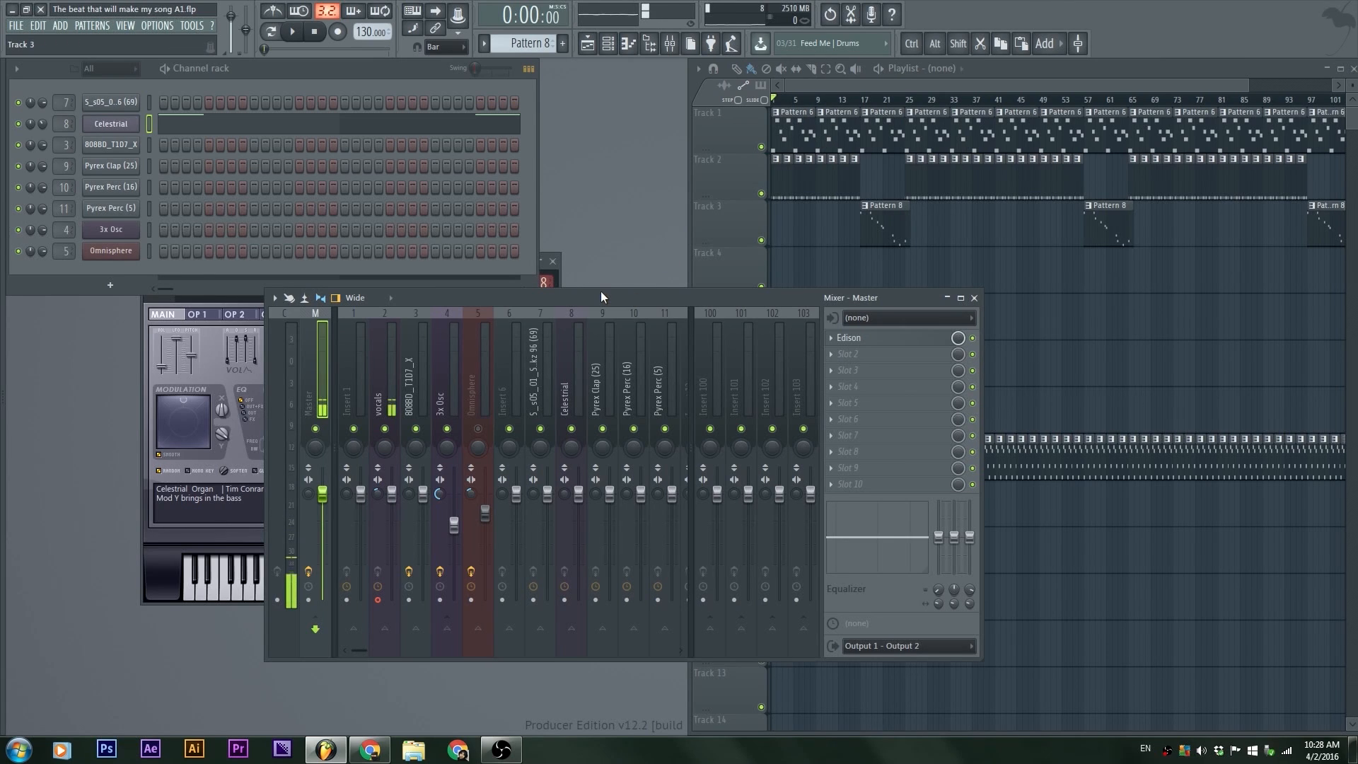
# Step: Rename mixer insert 3 to kick and insert 4 to bass
pyautogui.moveTo(600, 291); pyautogui.dragTo(621, 299)
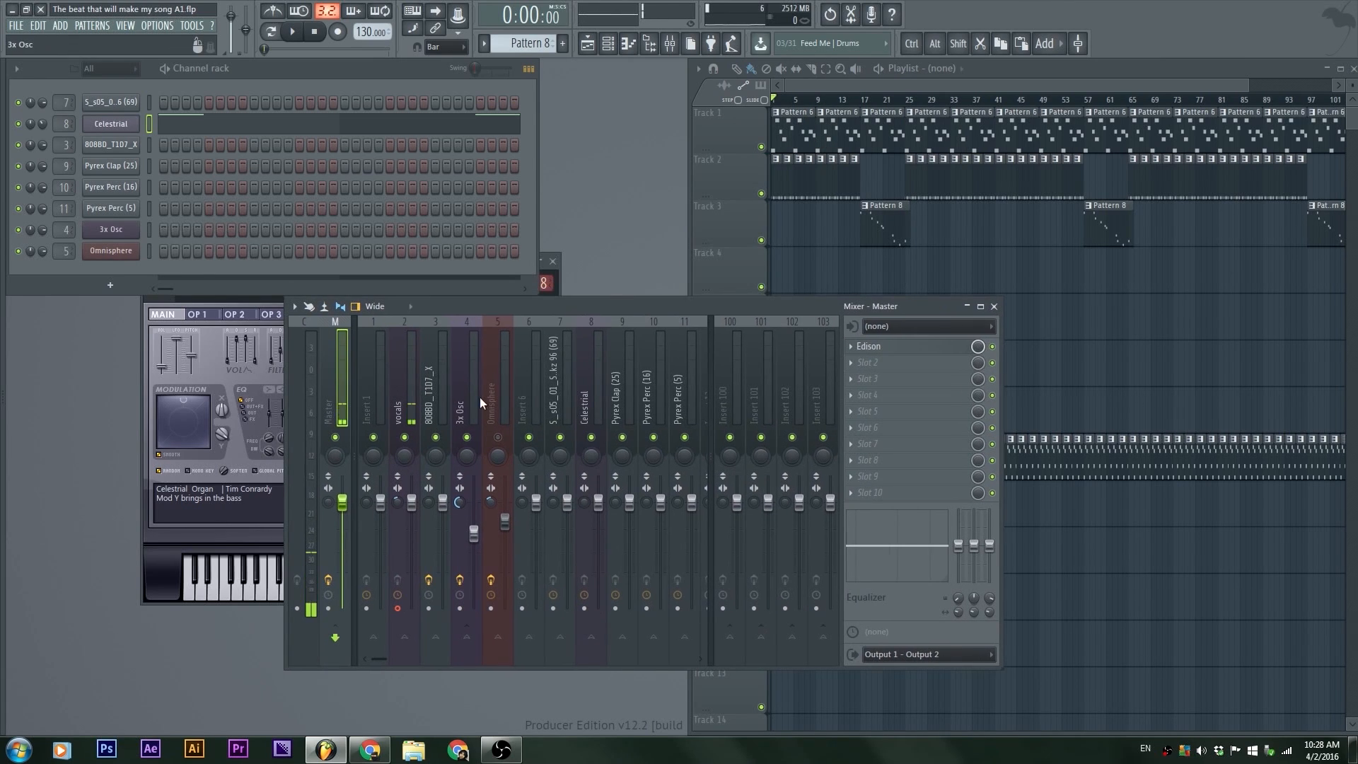
pyautogui.click(474, 396)
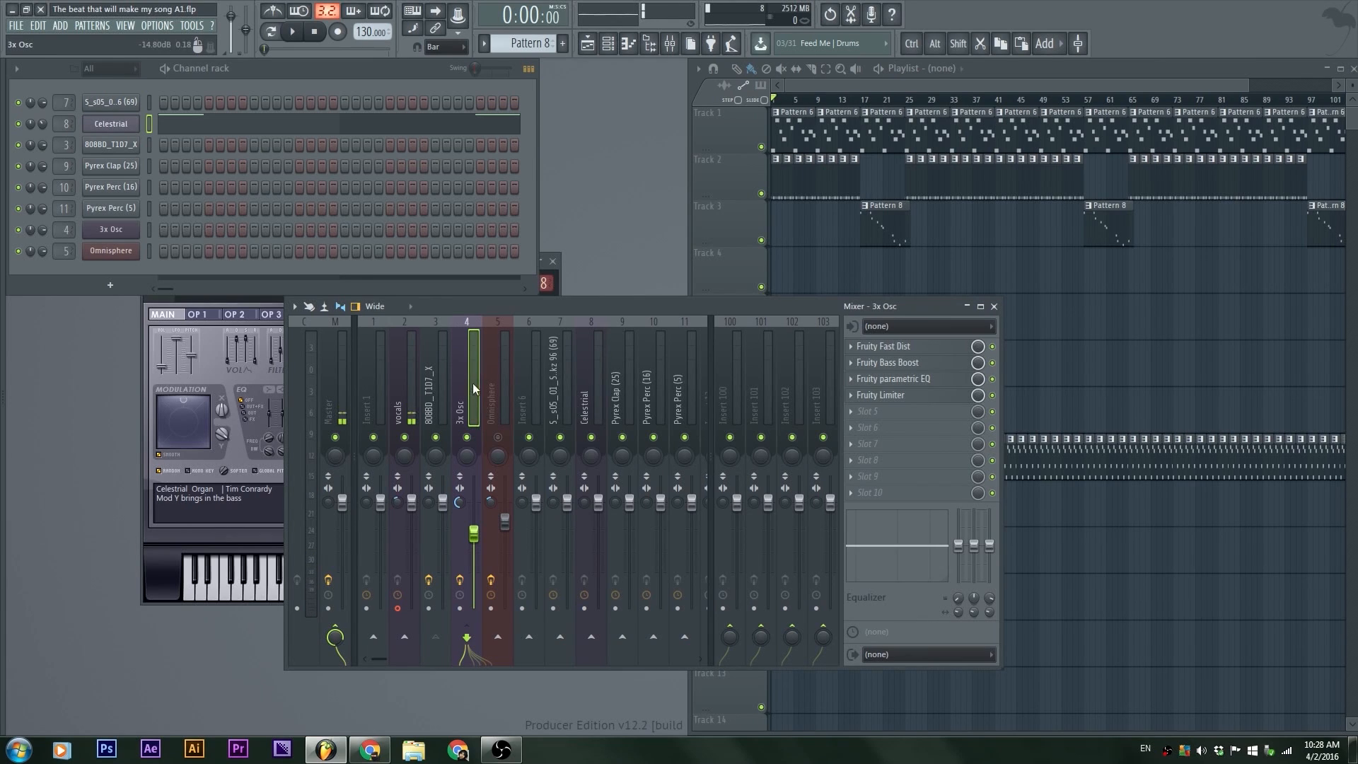
pyautogui.click(444, 378)
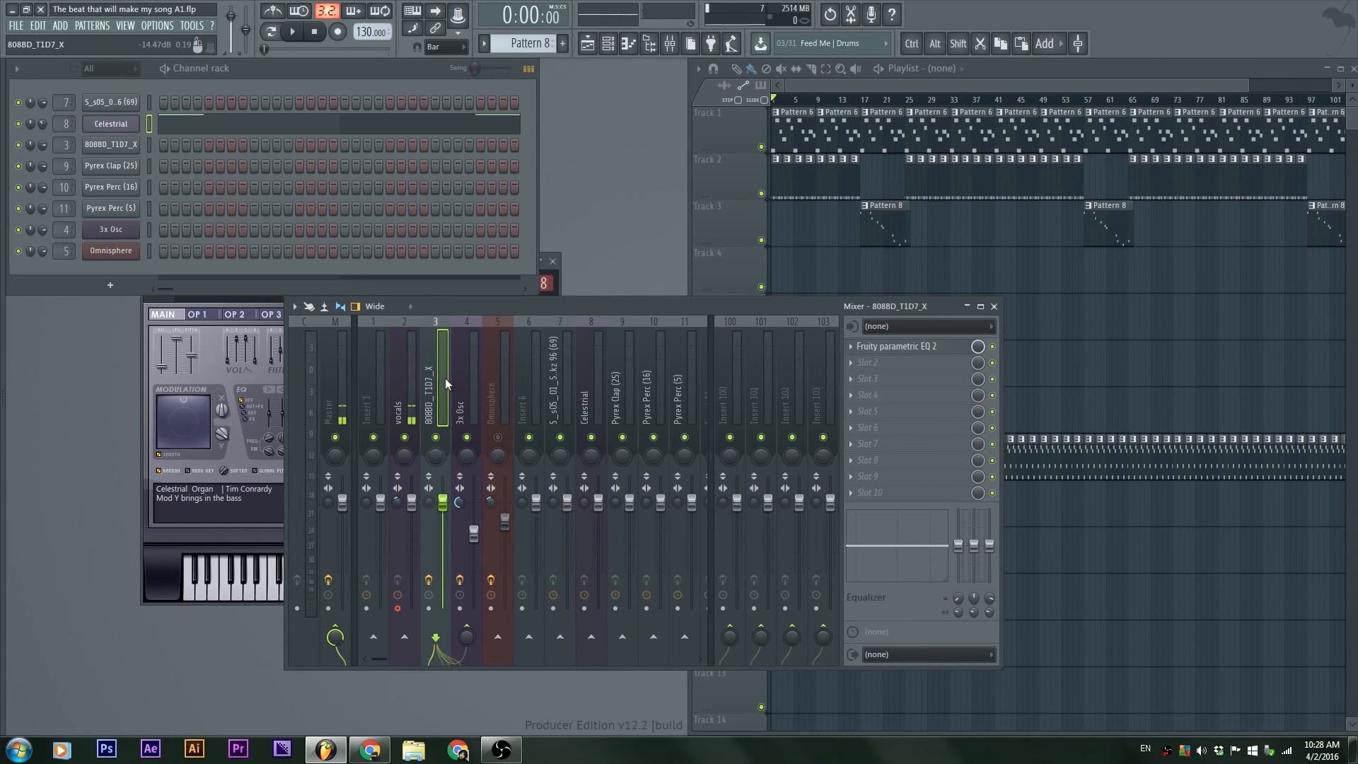
pyautogui.press('F2')
pyautogui.write('kick')
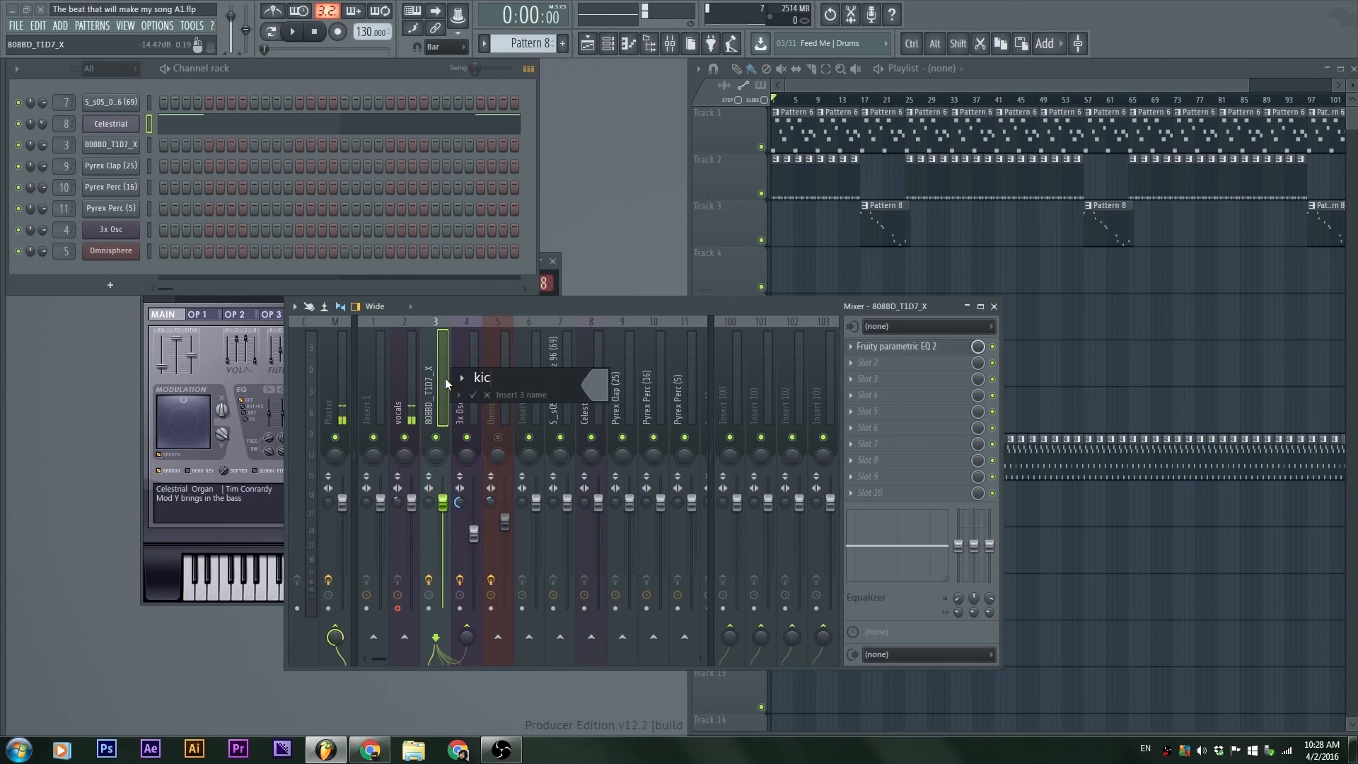
pyautogui.press('Return')
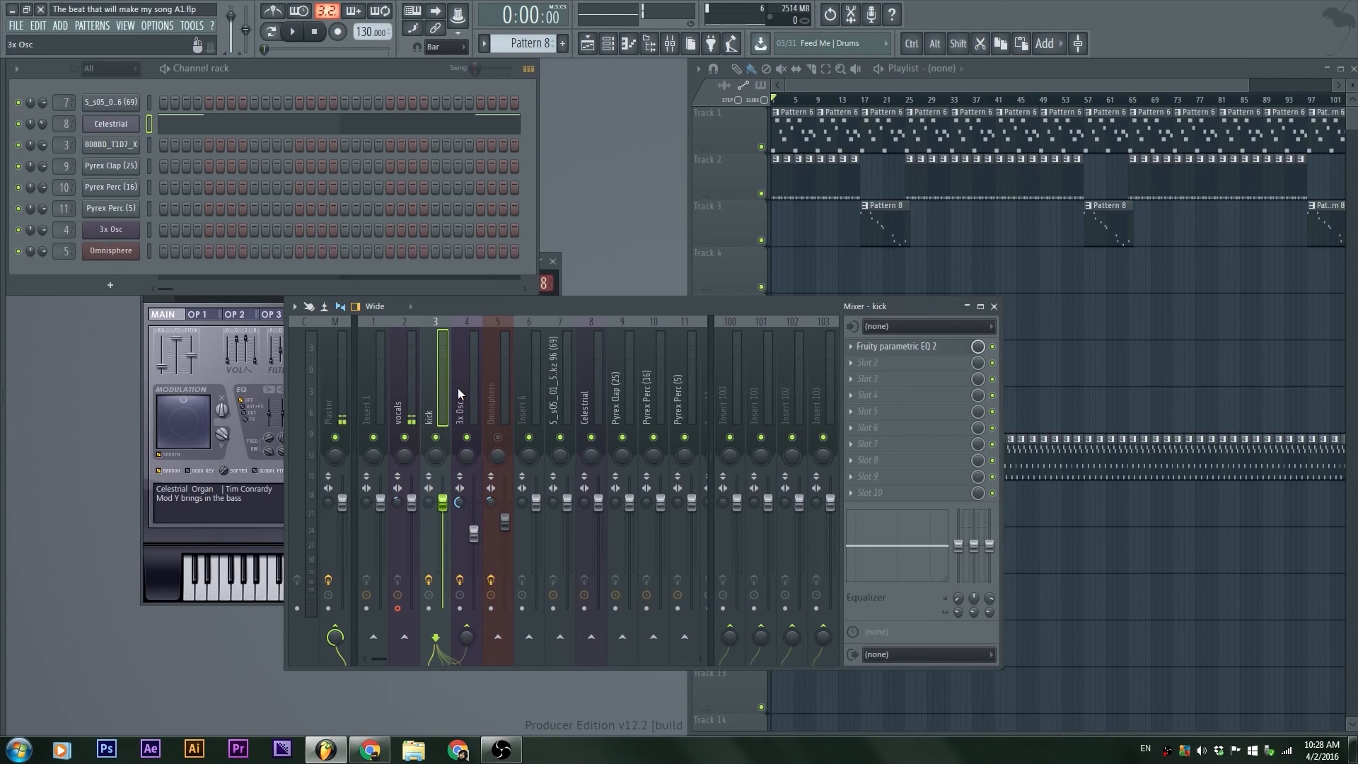
pyautogui.click(457, 388)
pyautogui.press('F2')
pyautogui.write('bass')
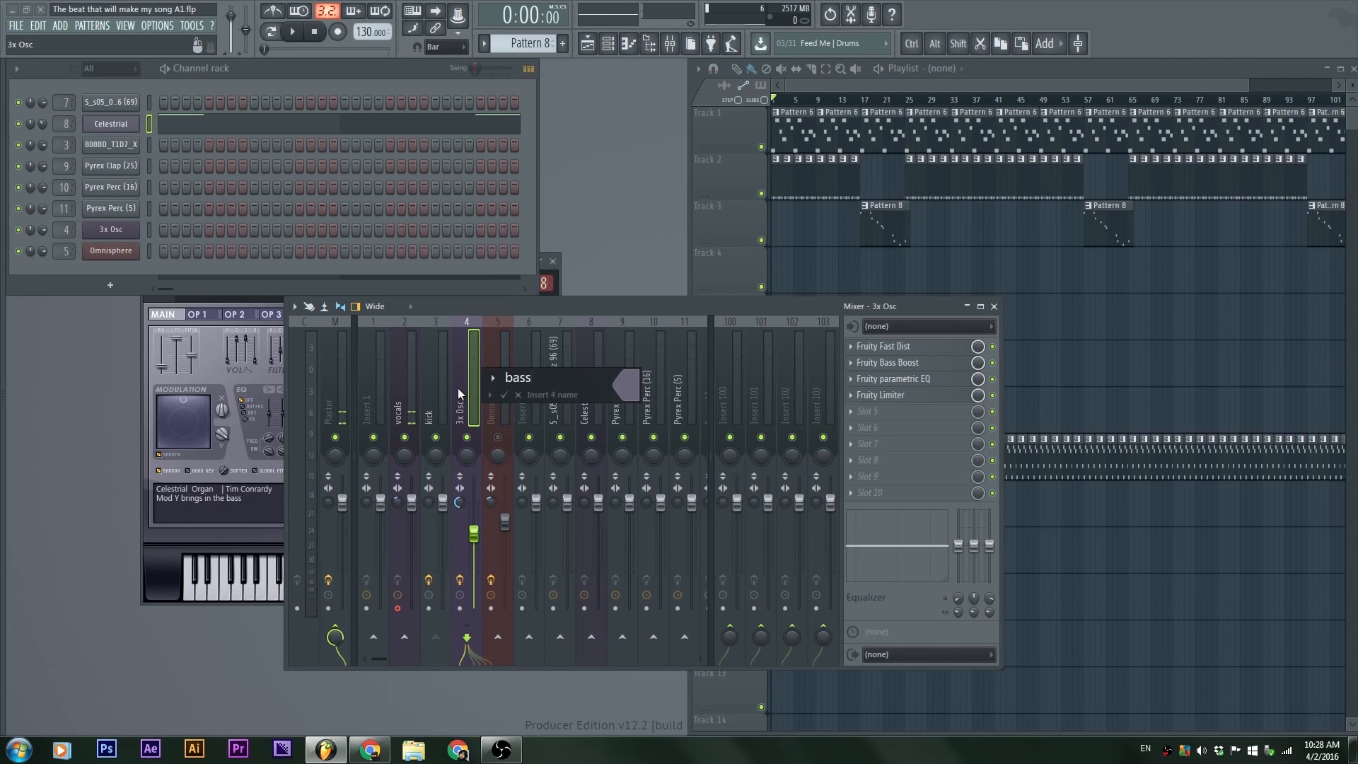
pyautogui.press('Return')
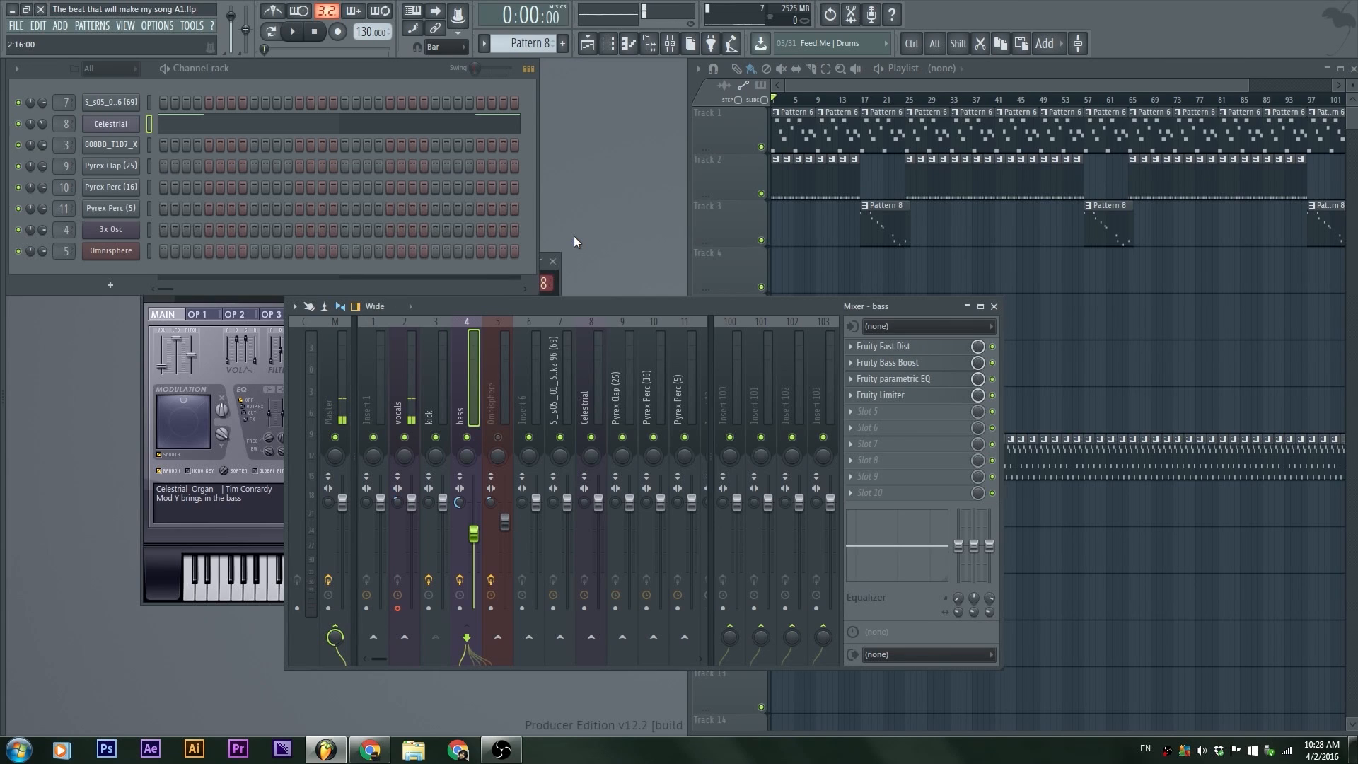
# Step: Play the song briefly, then try enabling a send from the kick insert to the Omnisphere insert and remove it again
pyautogui.press('space')
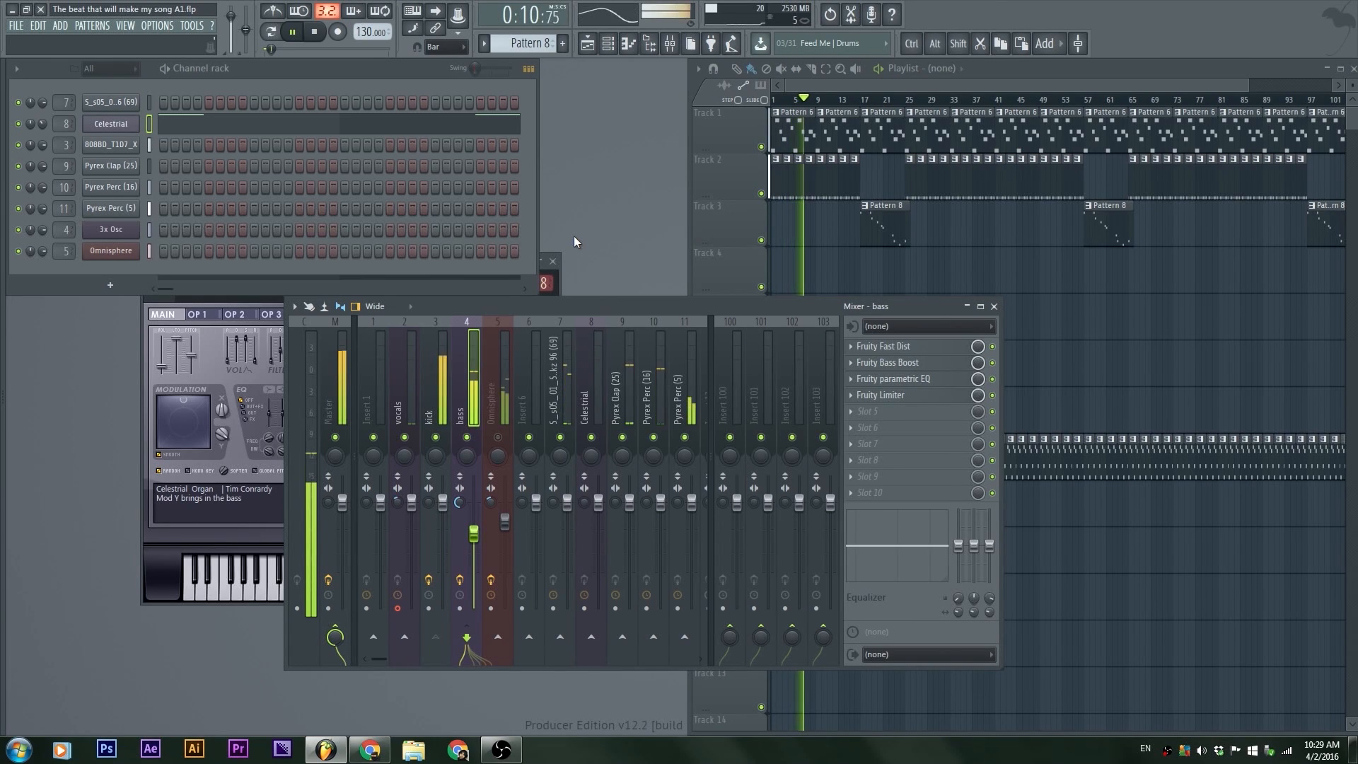
pyautogui.press('space')
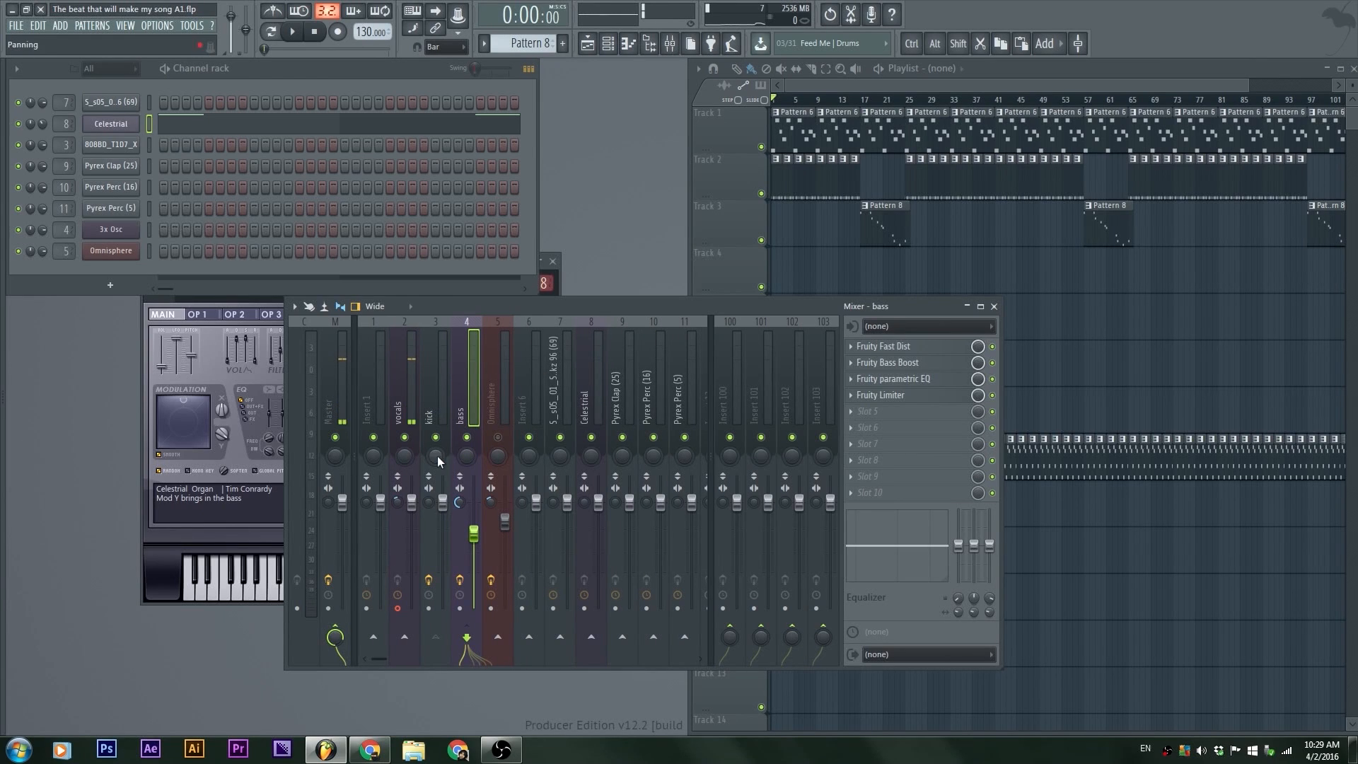
pyautogui.click(431, 385)
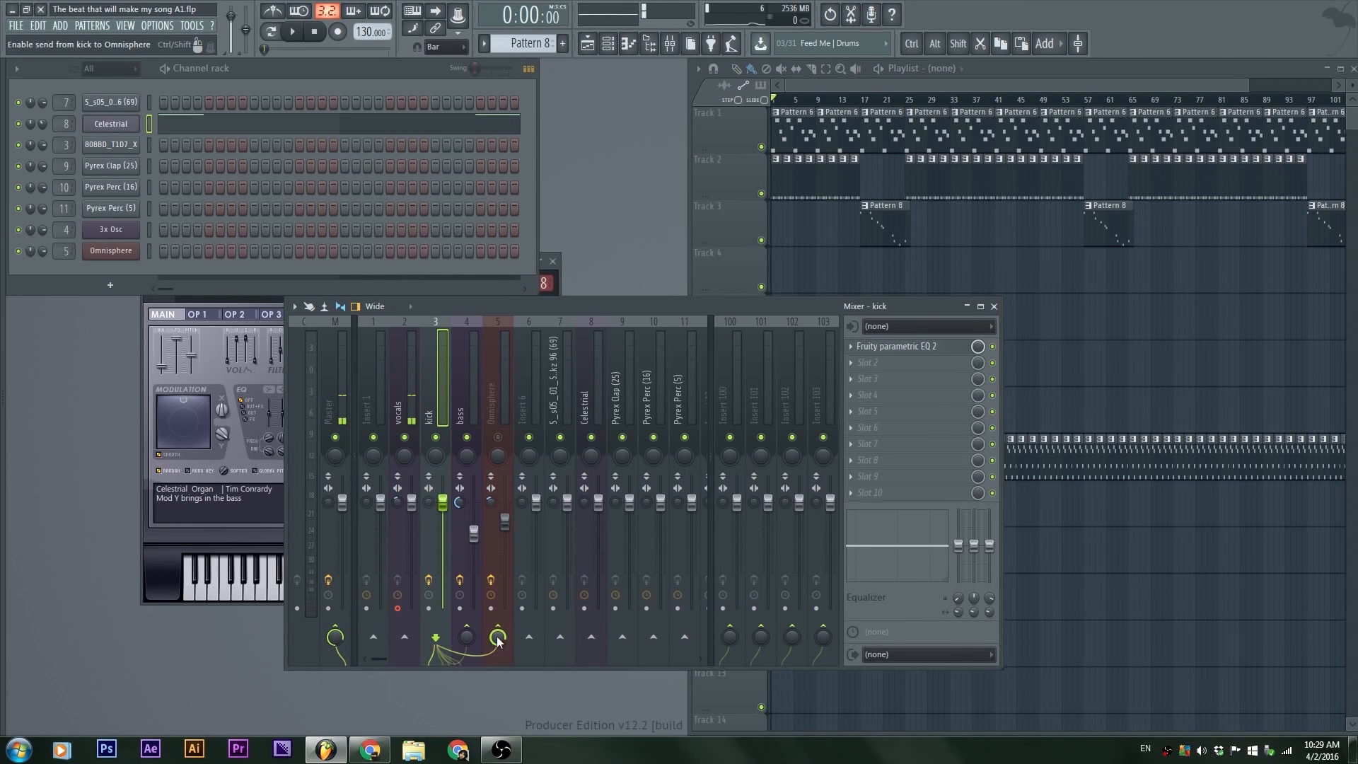
pyautogui.click(498, 637)
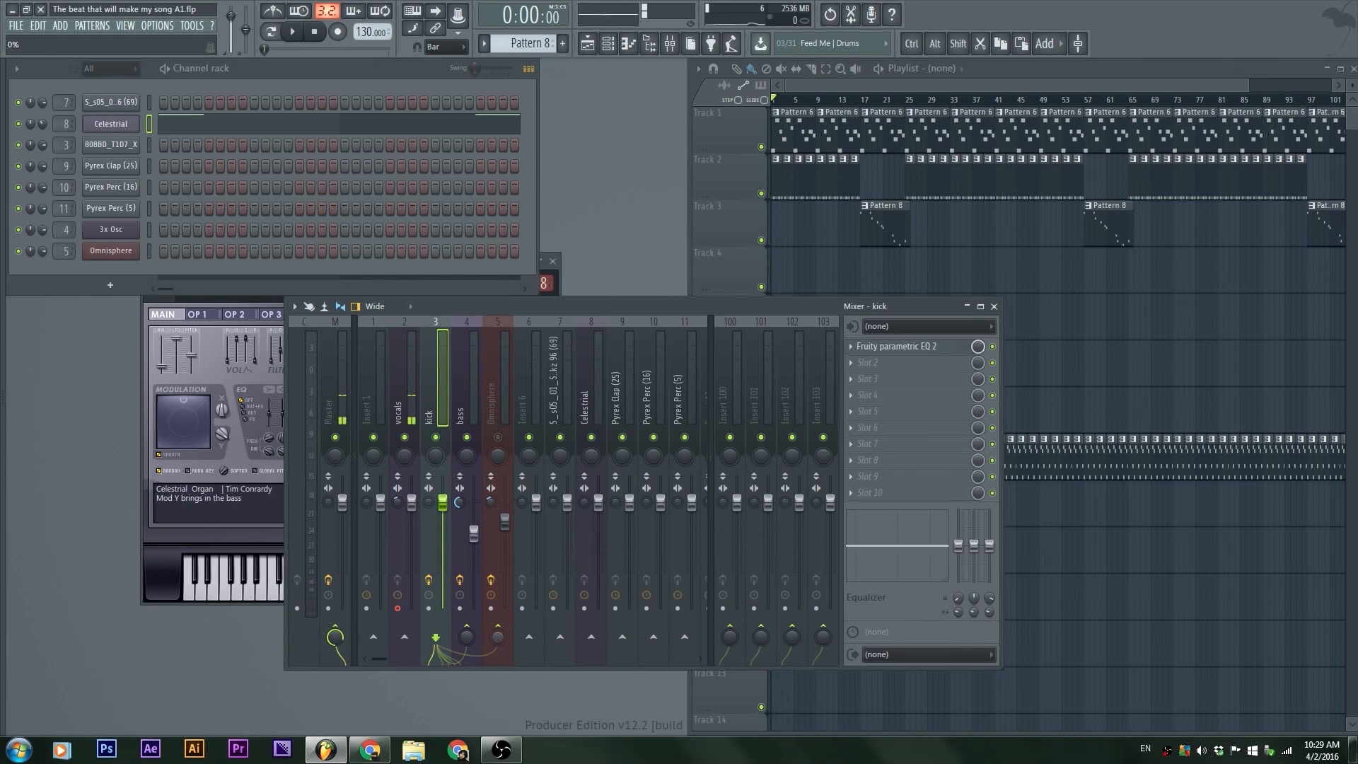
pyautogui.click(497, 633)
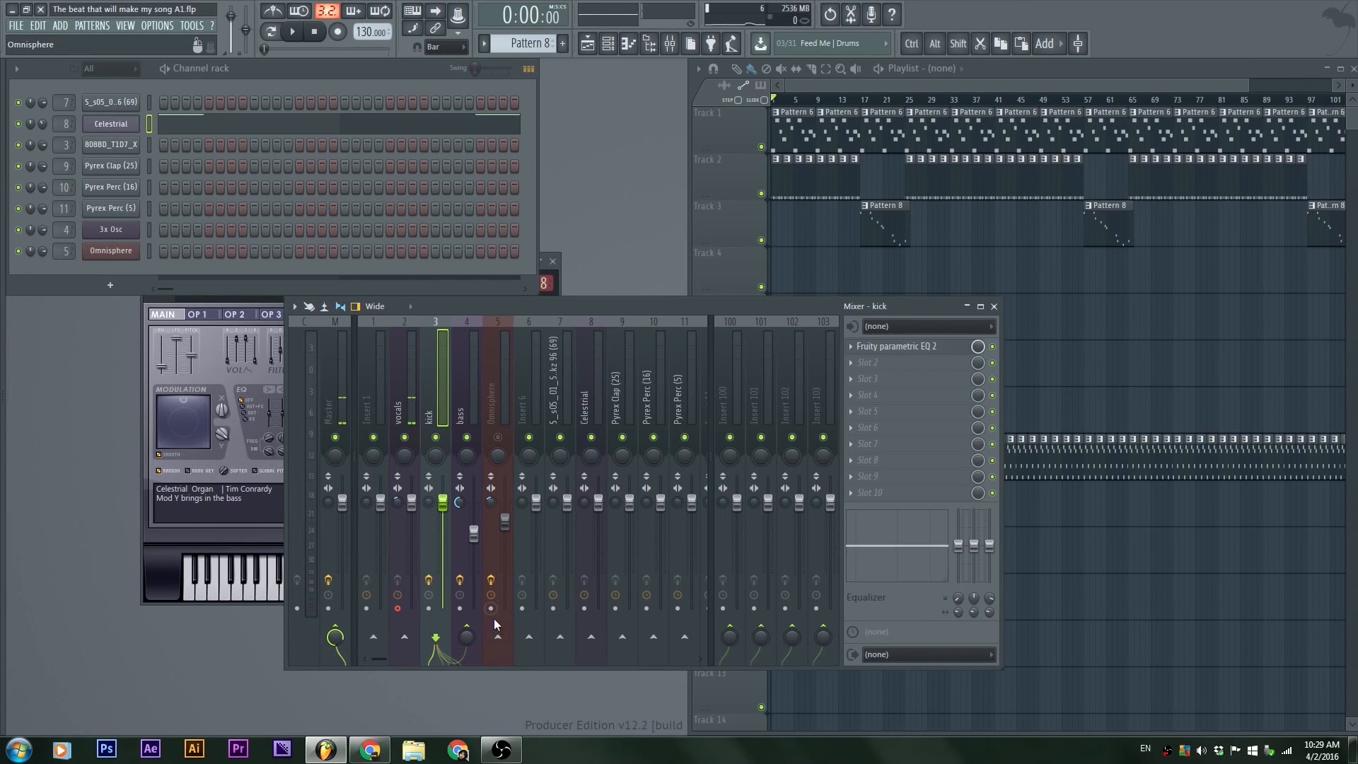
# Step: Open the Fruity Limiter on the bass insert and move its window beside the mixer
pyautogui.click(475, 379)
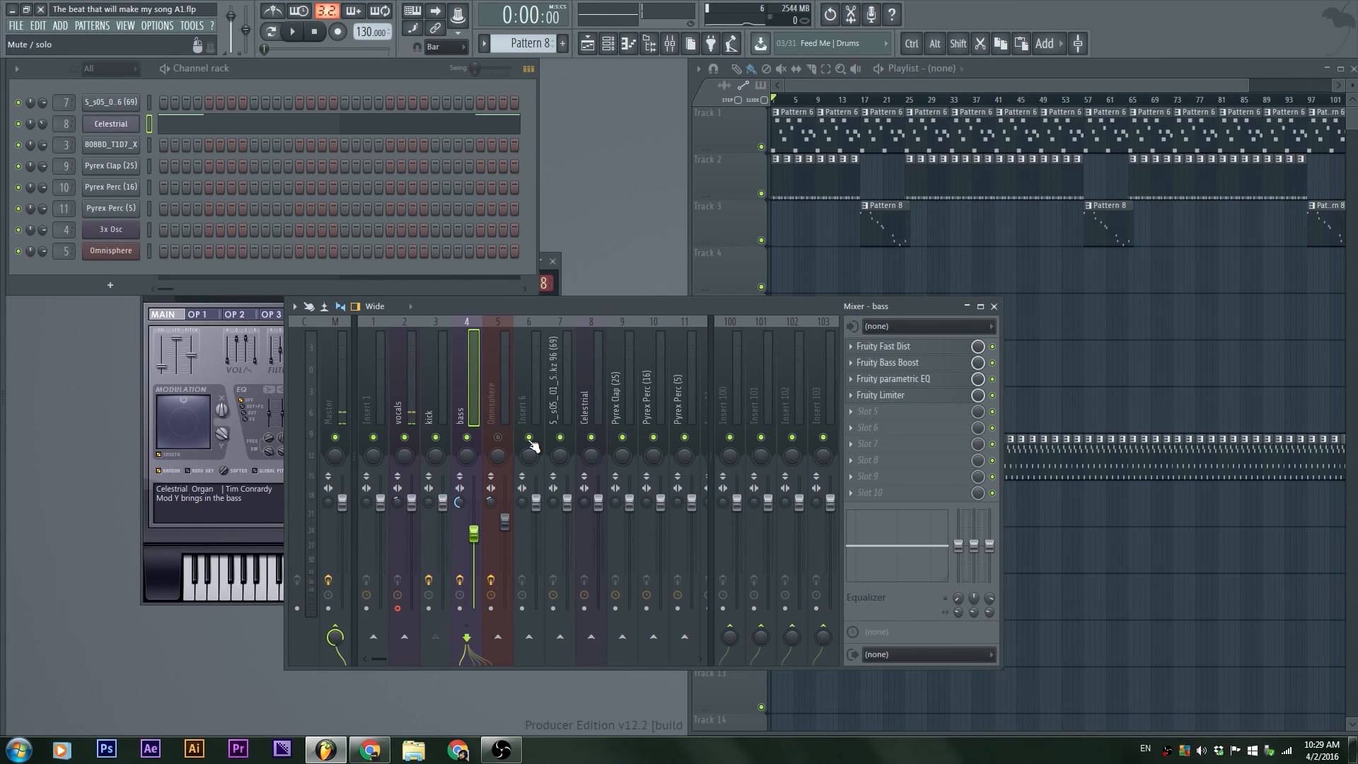
pyautogui.click(916, 398)
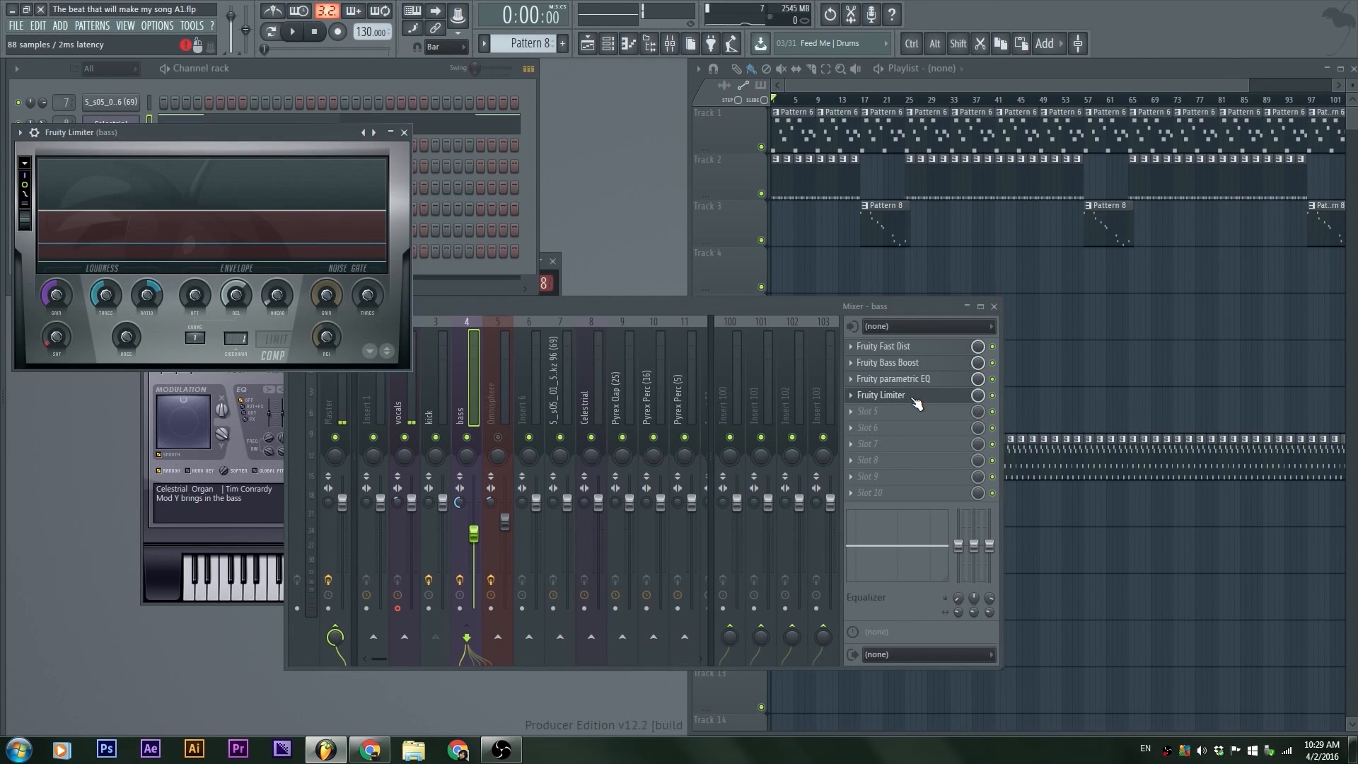
pyautogui.moveTo(219, 132); pyautogui.dragTo(638, 150)
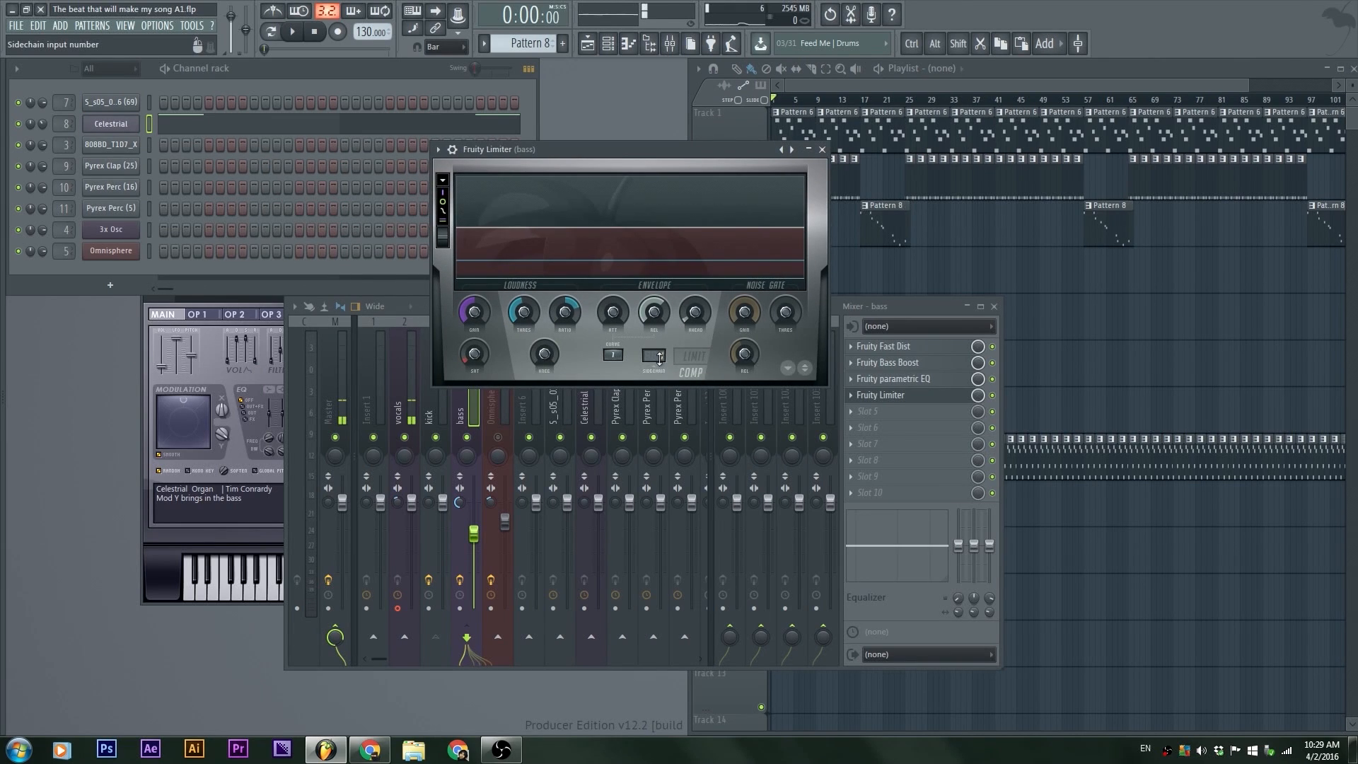
pyautogui.moveTo(620, 149); pyautogui.dragTo(668, 117)
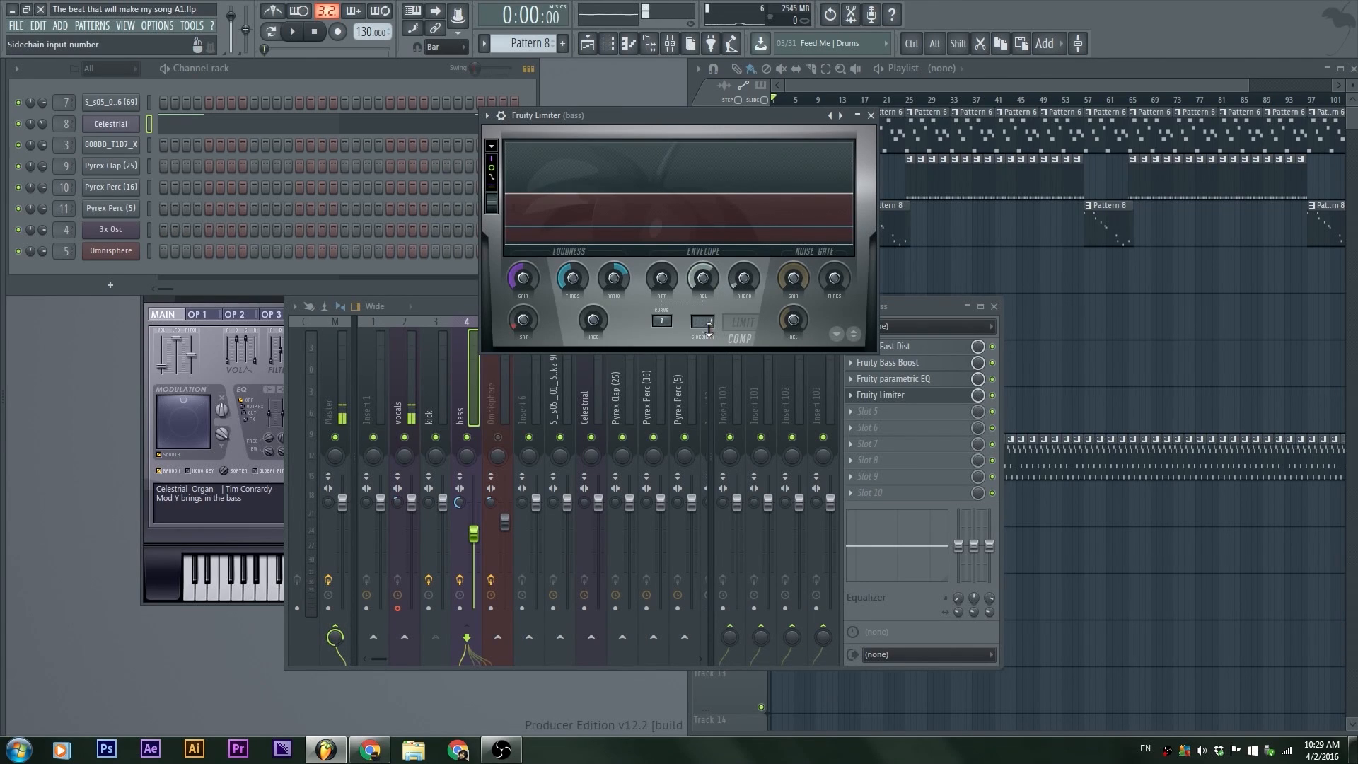
# Step: Sidechain the kick insert to the bass insert
pyautogui.click(442, 395)
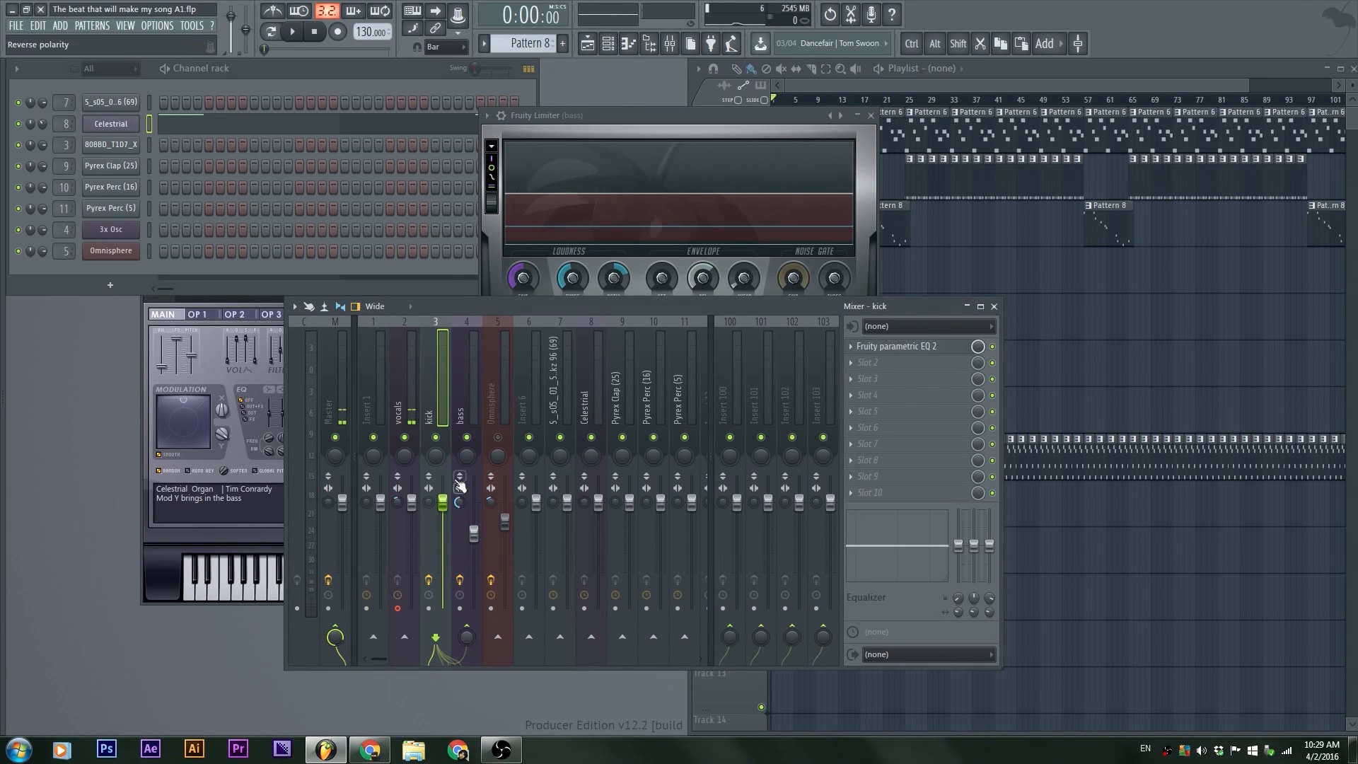
pyautogui.click(469, 384)
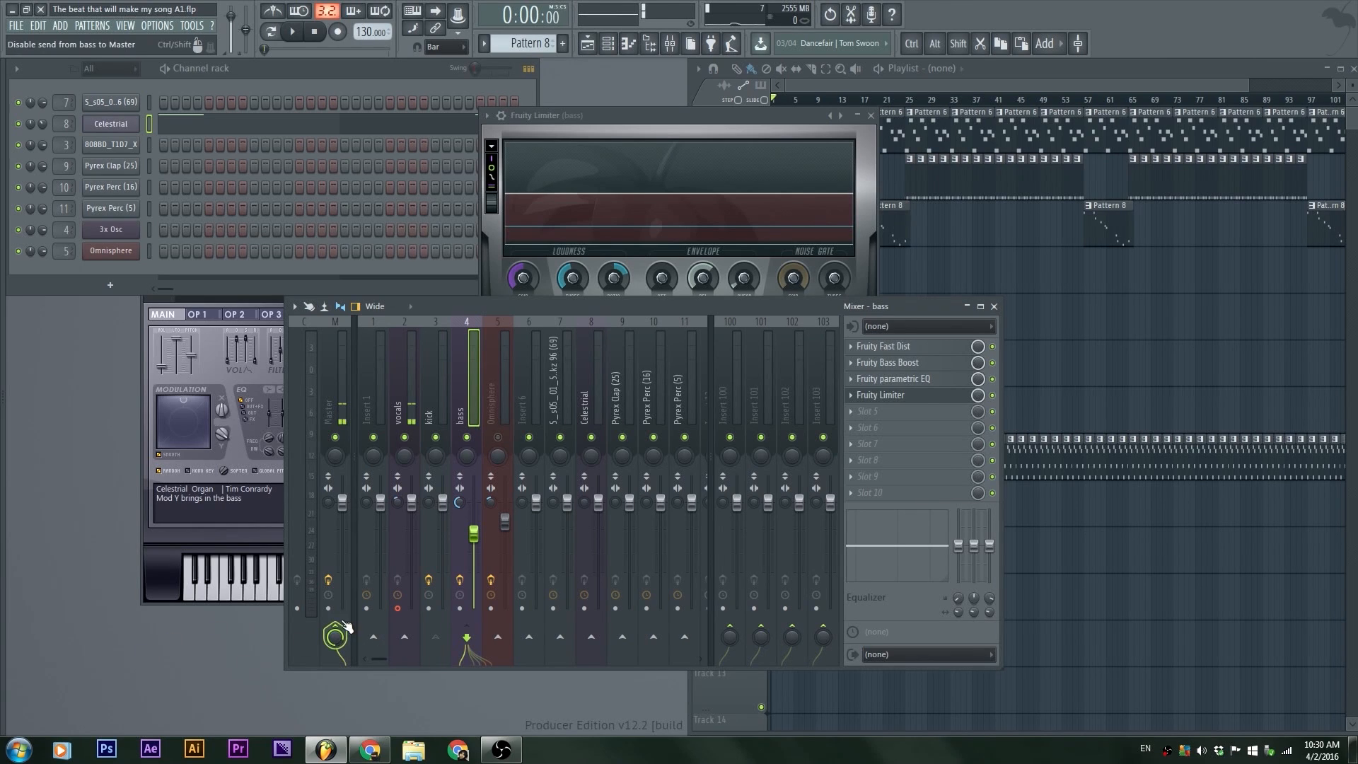
pyautogui.click(443, 380)
pyautogui.click(461, 400)
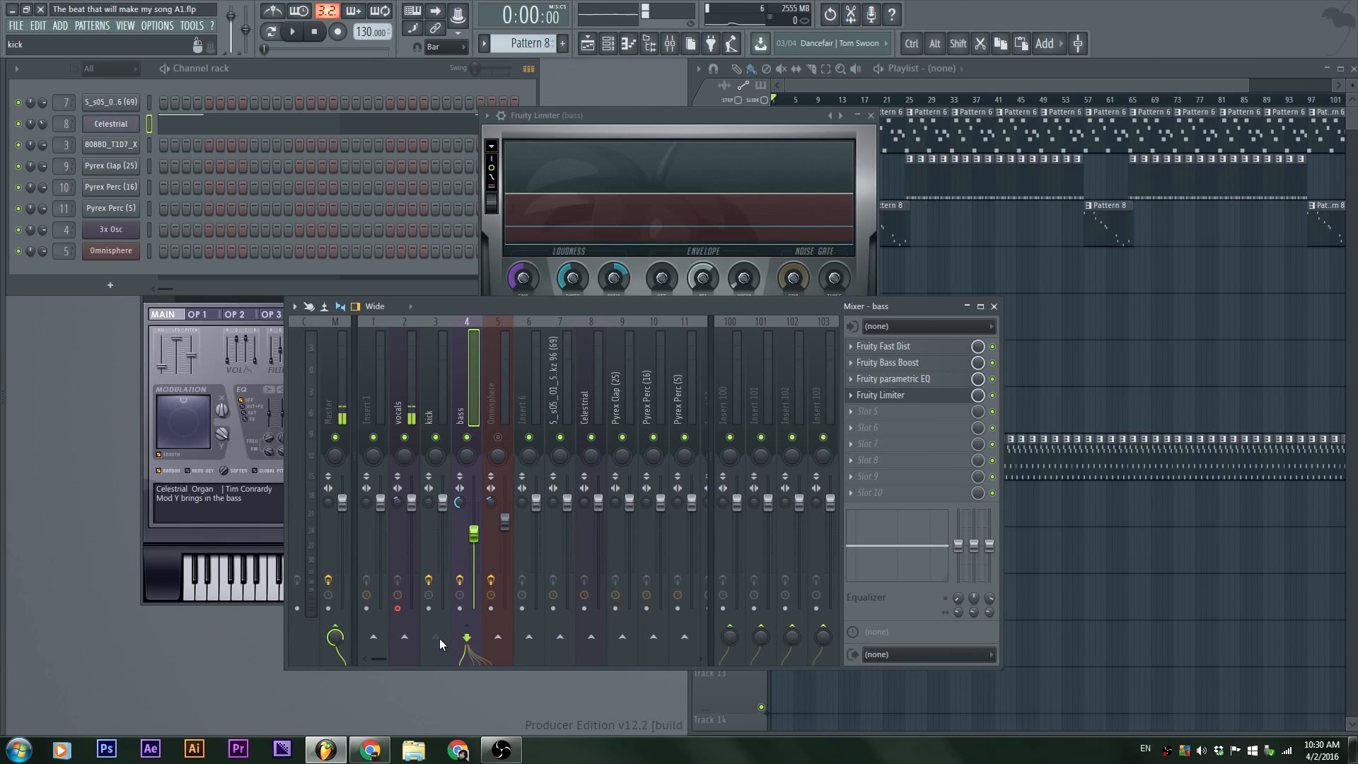
pyautogui.click(443, 388)
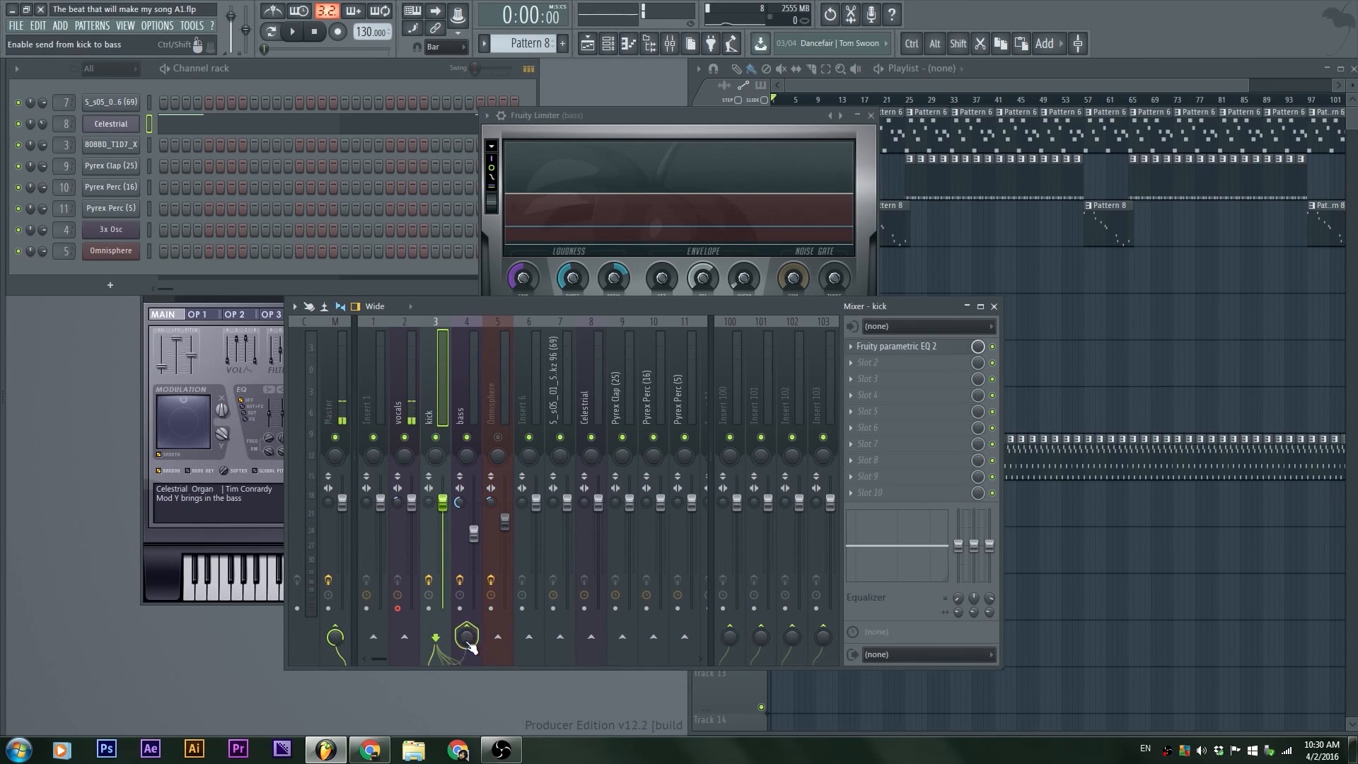
pyautogui.moveTo(467, 634)
pyautogui.mouseDown()
pyautogui.moveTo(467, 620)
pyautogui.moveTo(466, 635)
pyautogui.mouseUp()
pyautogui.moveTo(474, 534); pyautogui.dragTo(474, 536)
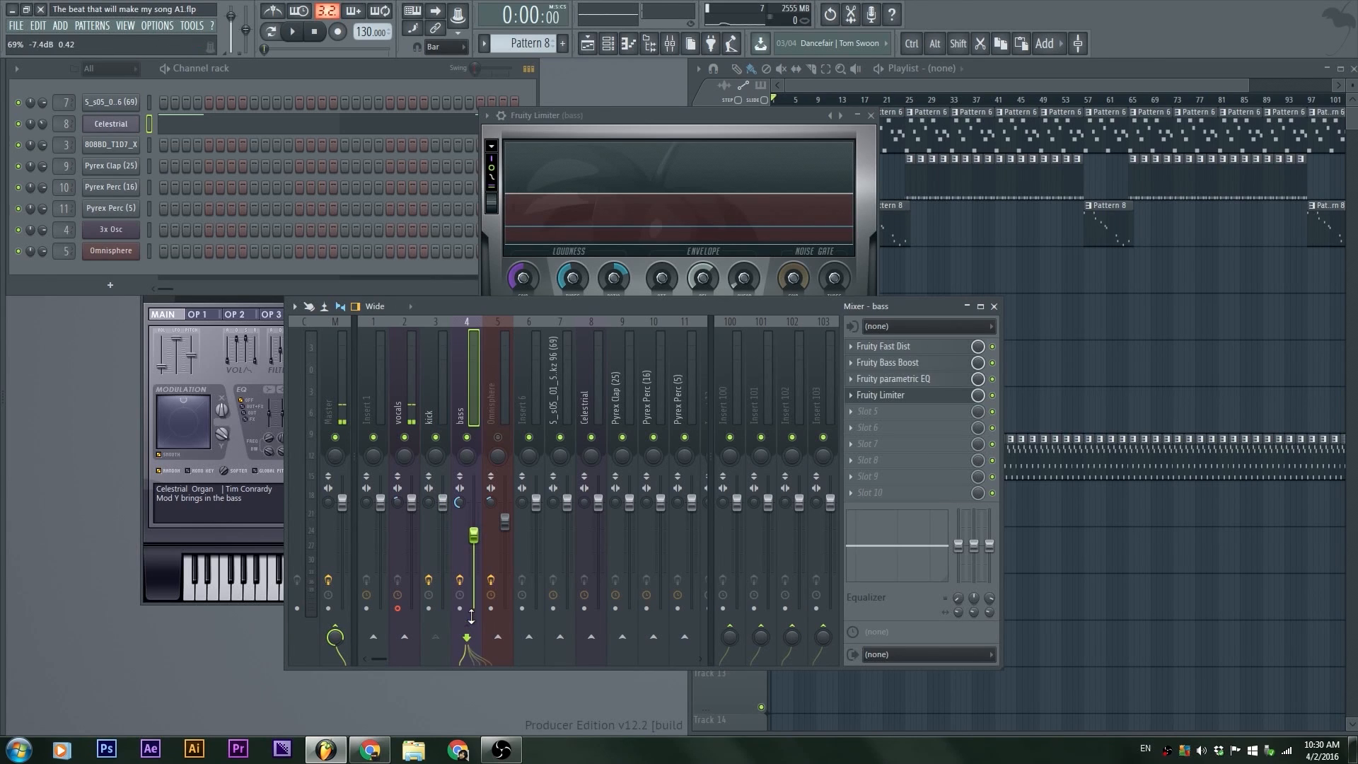
pyautogui.click(438, 375)
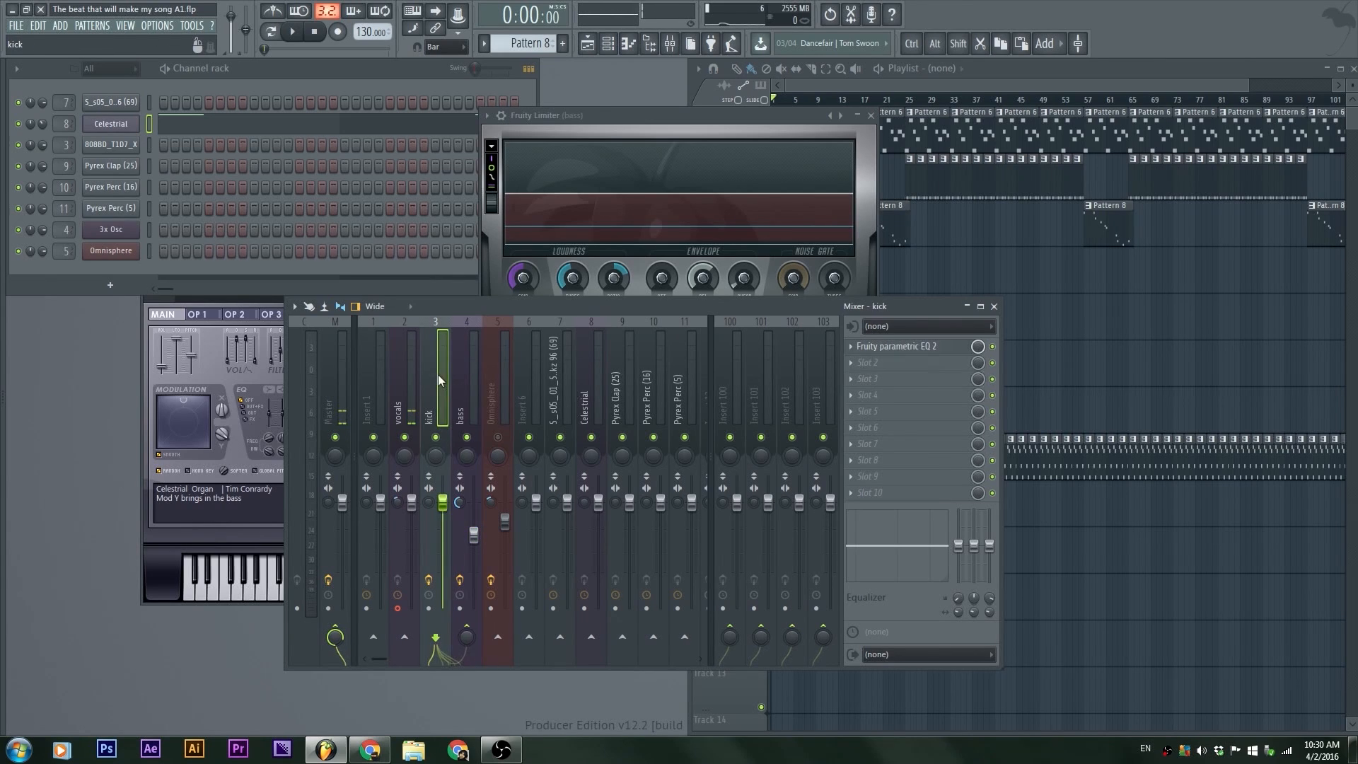
pyautogui.rightClick(468, 637)
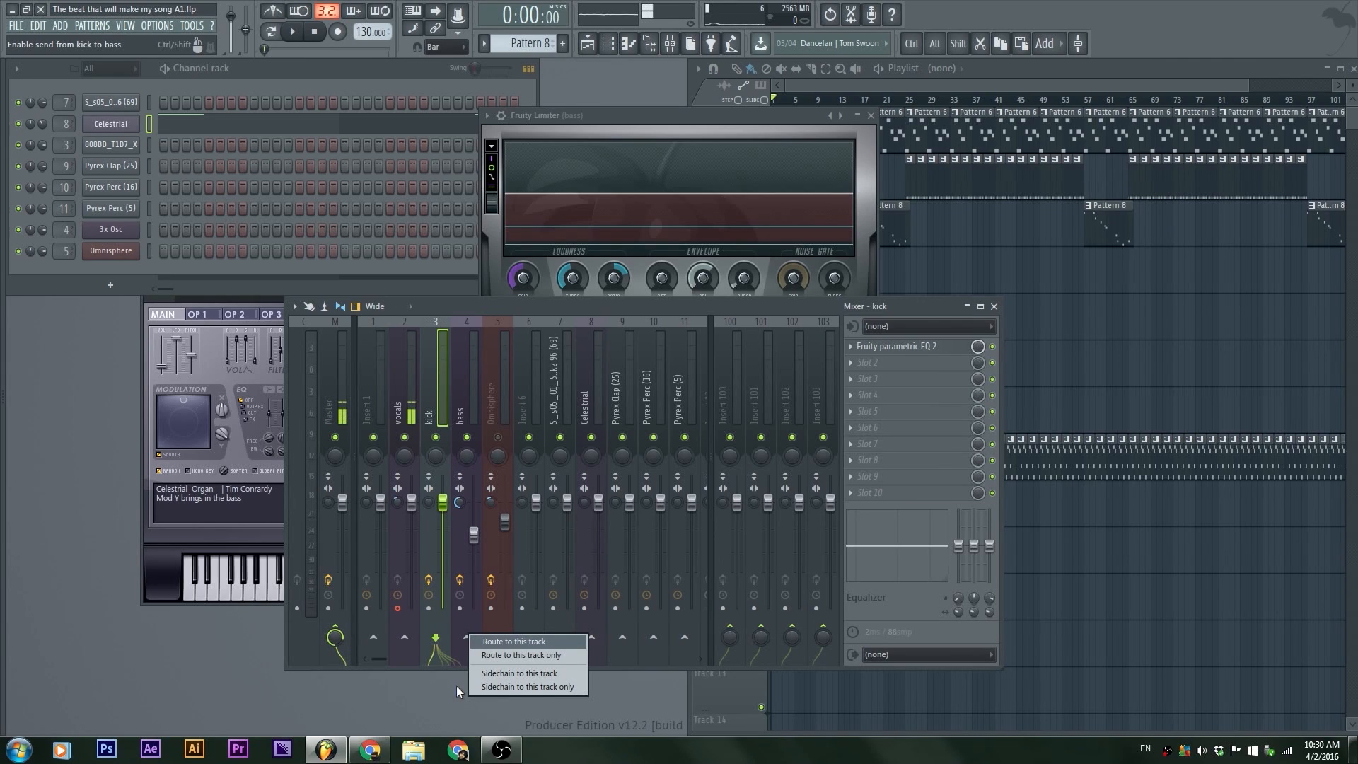
pyautogui.click(540, 672)
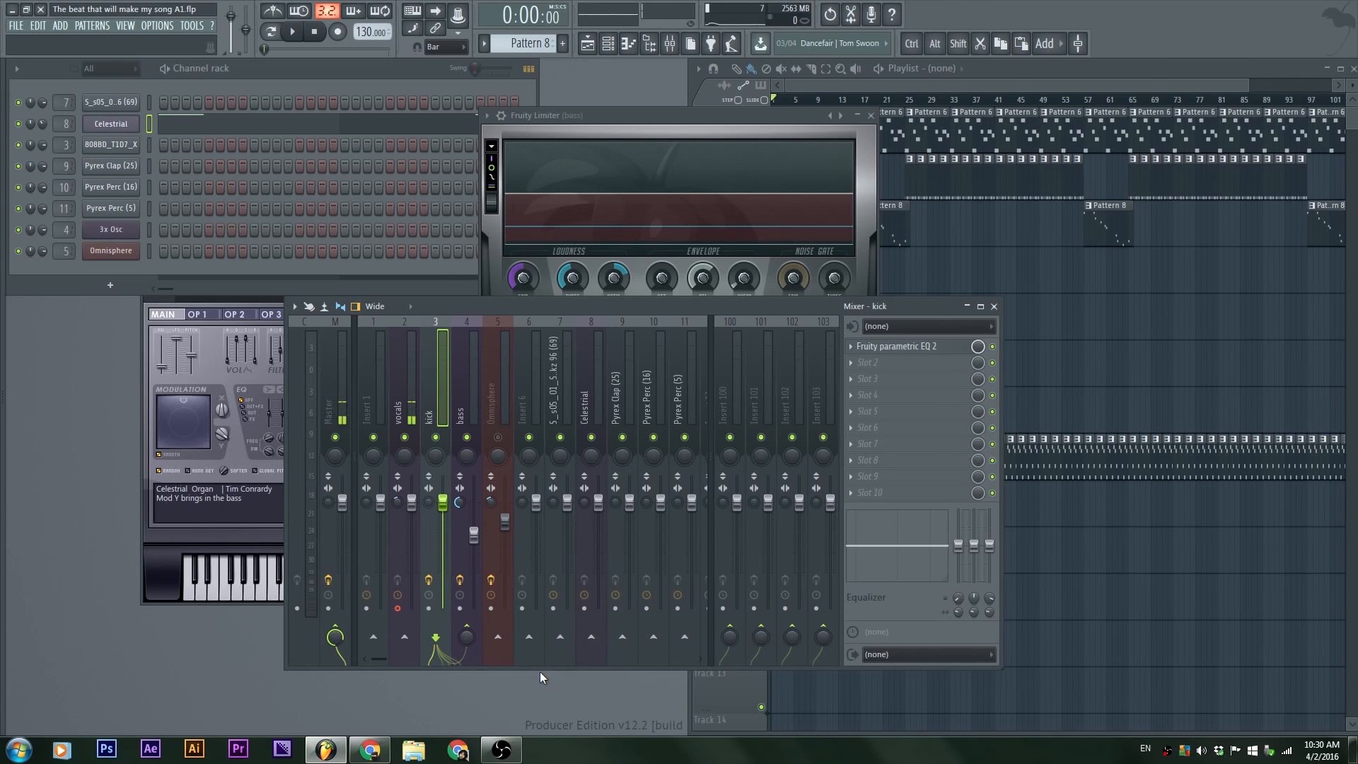
# Step: Set the bass Fruity Limiter's sidechain input number to receive the kick
pyautogui.click(468, 393)
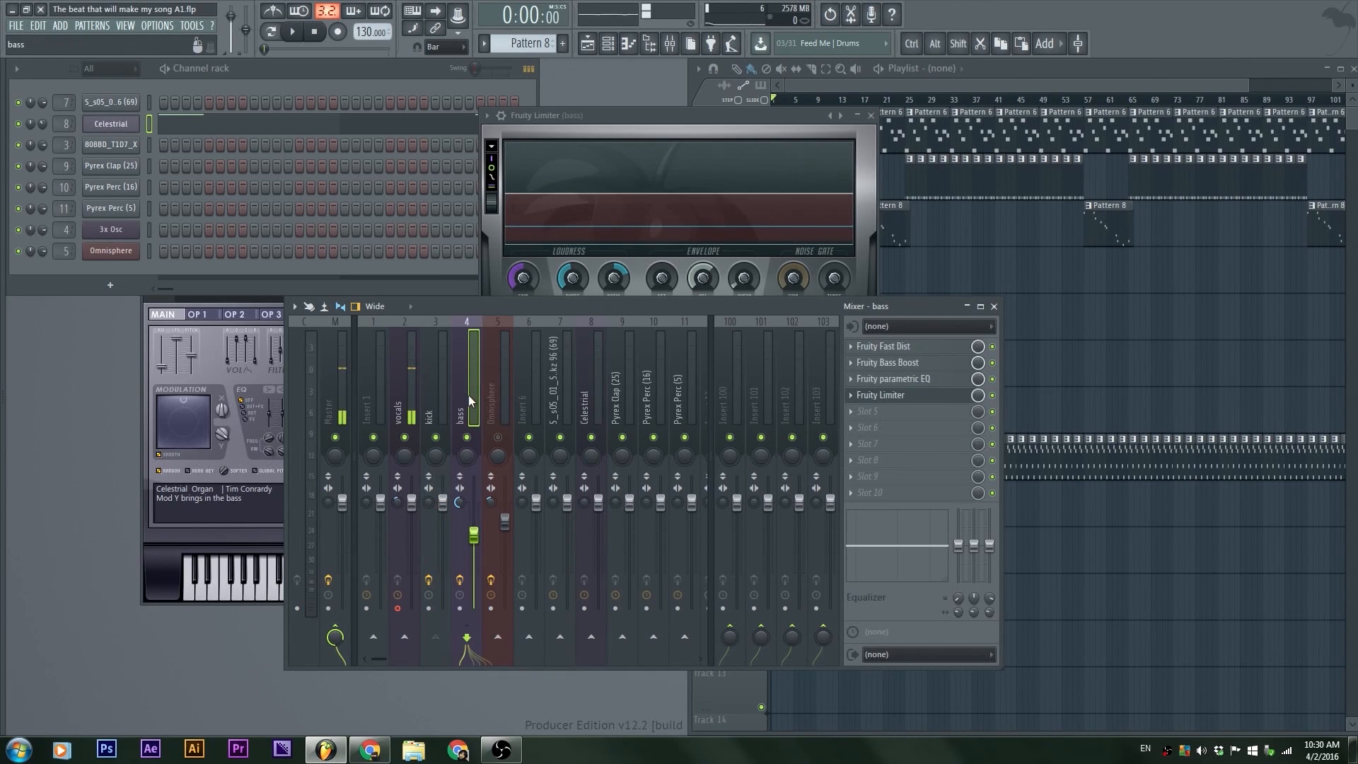
pyautogui.moveTo(588, 119); pyautogui.dragTo(550, 109)
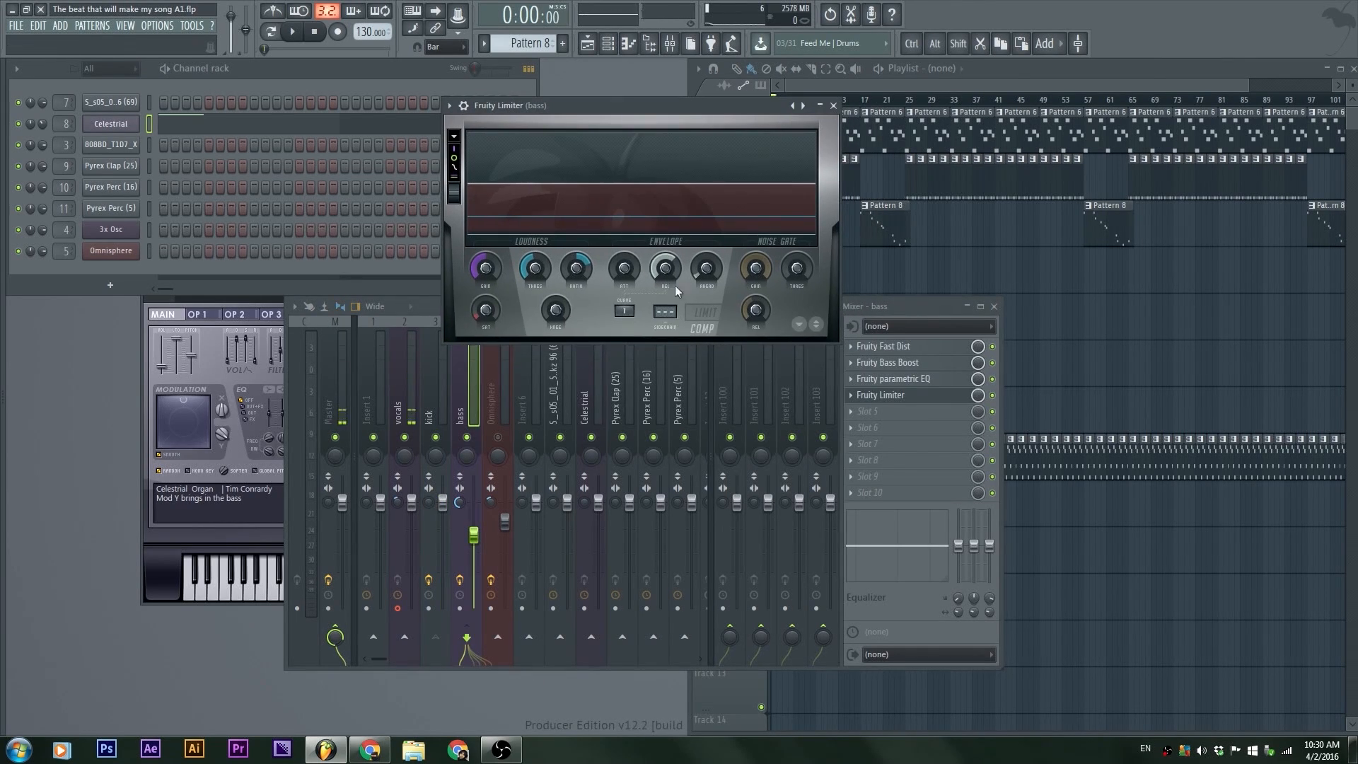
pyautogui.moveTo(665, 312); pyautogui.dragTo(665, 301)
pyautogui.moveTo(642, 107); pyautogui.dragTo(624, 164)
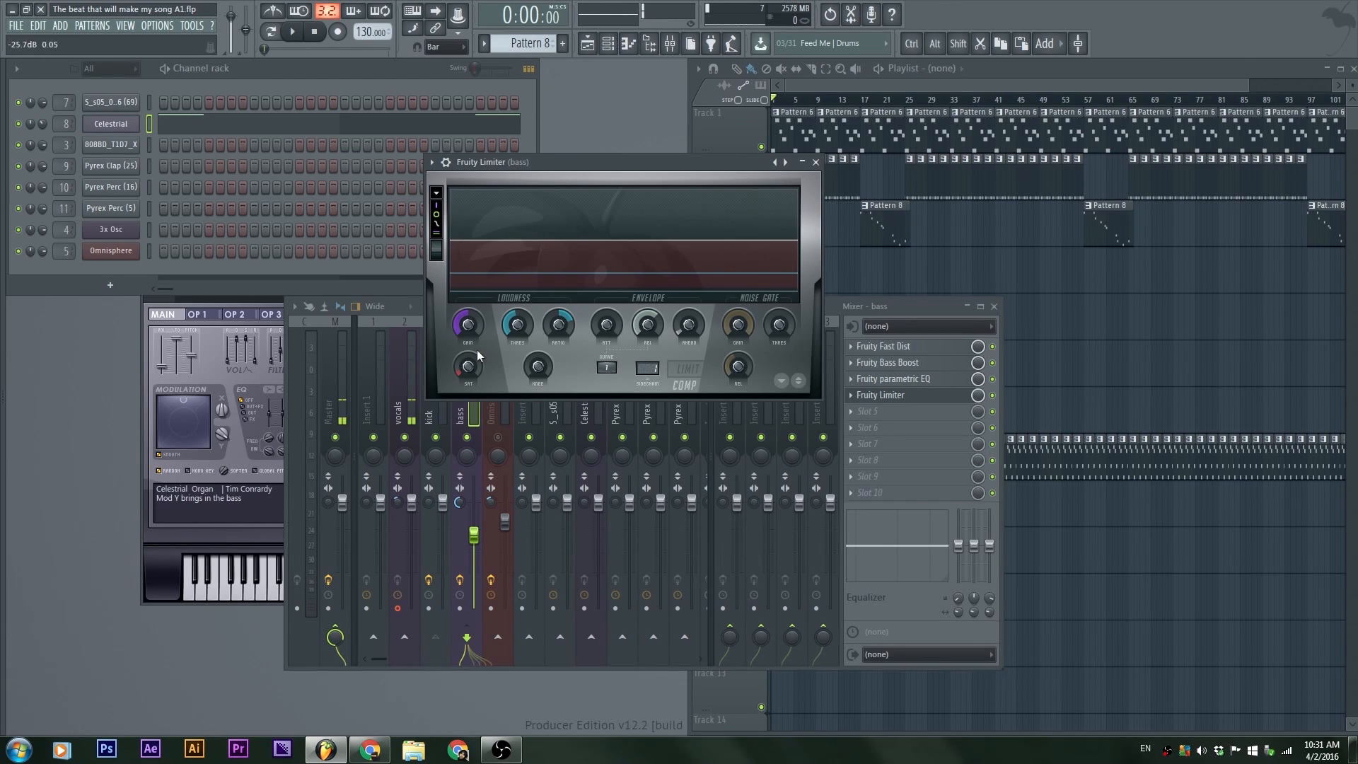
pyautogui.moveTo(592, 171); pyautogui.dragTo(594, 162)
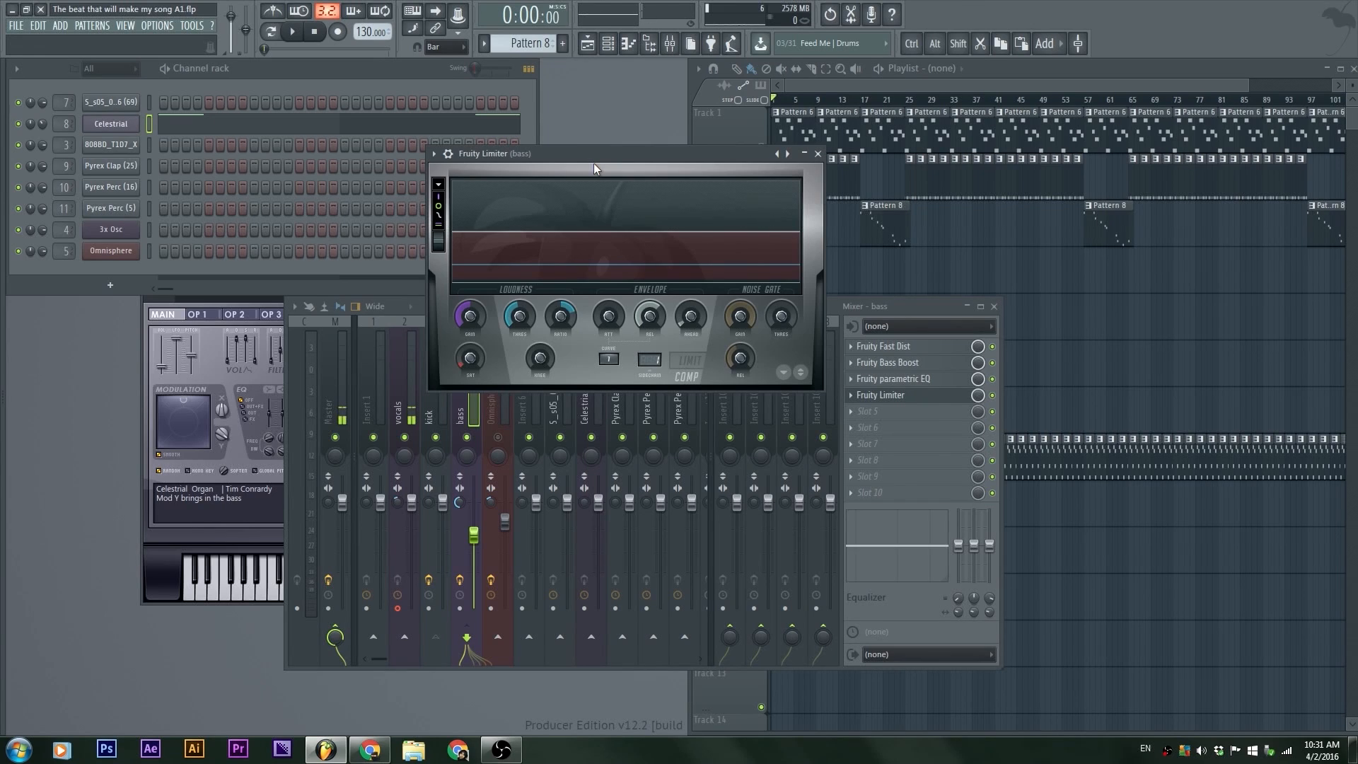
# Step: Play the beat to listen to the bass ducking under the kick, then stop playback
pyautogui.press('space')
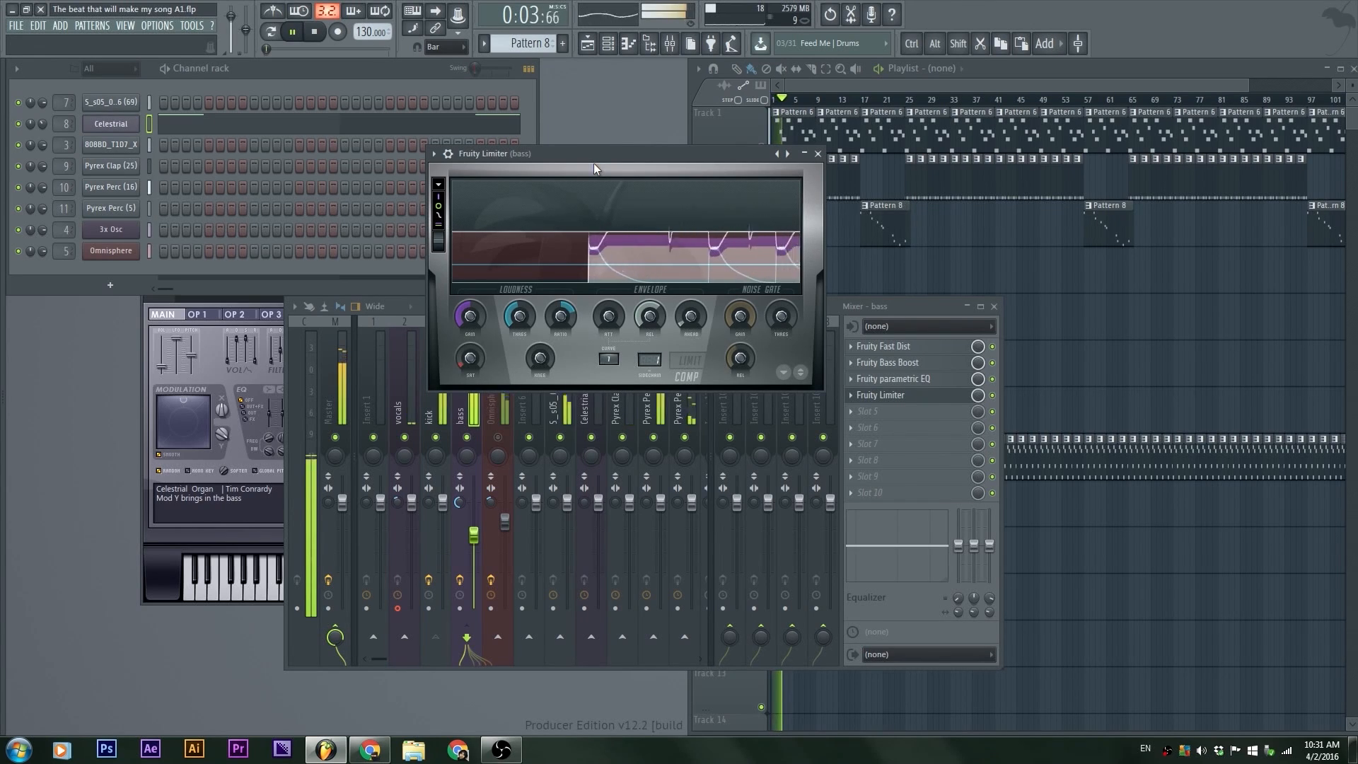
pyautogui.press('space')
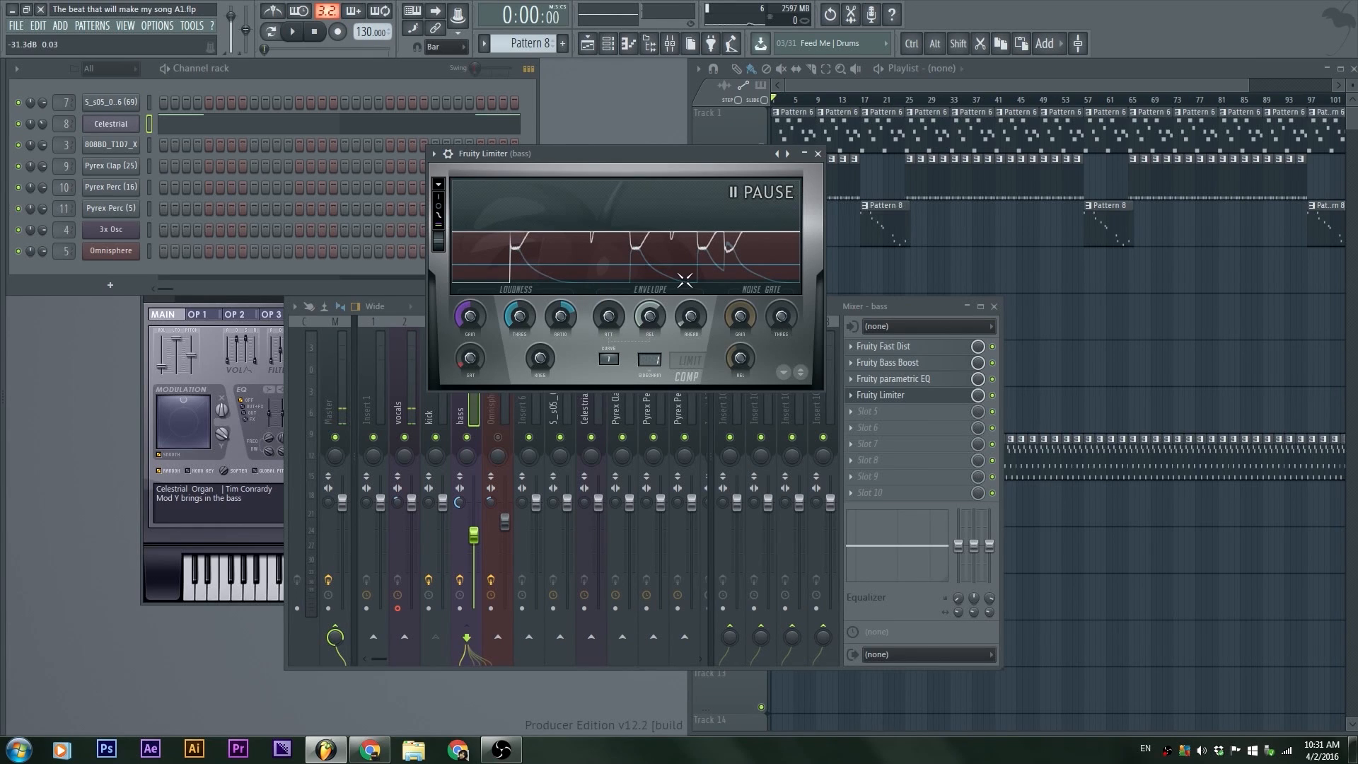
pyautogui.moveTo(635, 157); pyautogui.dragTo(703, 157)
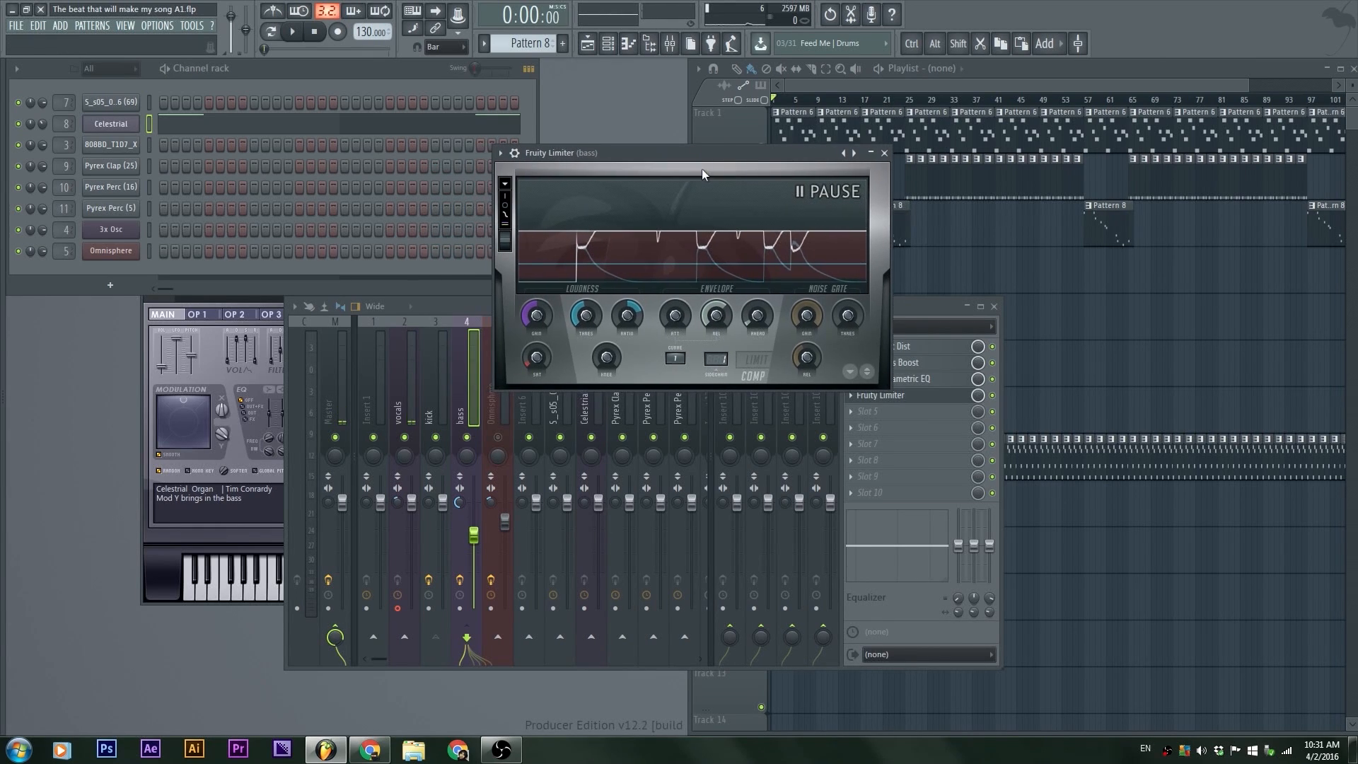
pyautogui.click(437, 380)
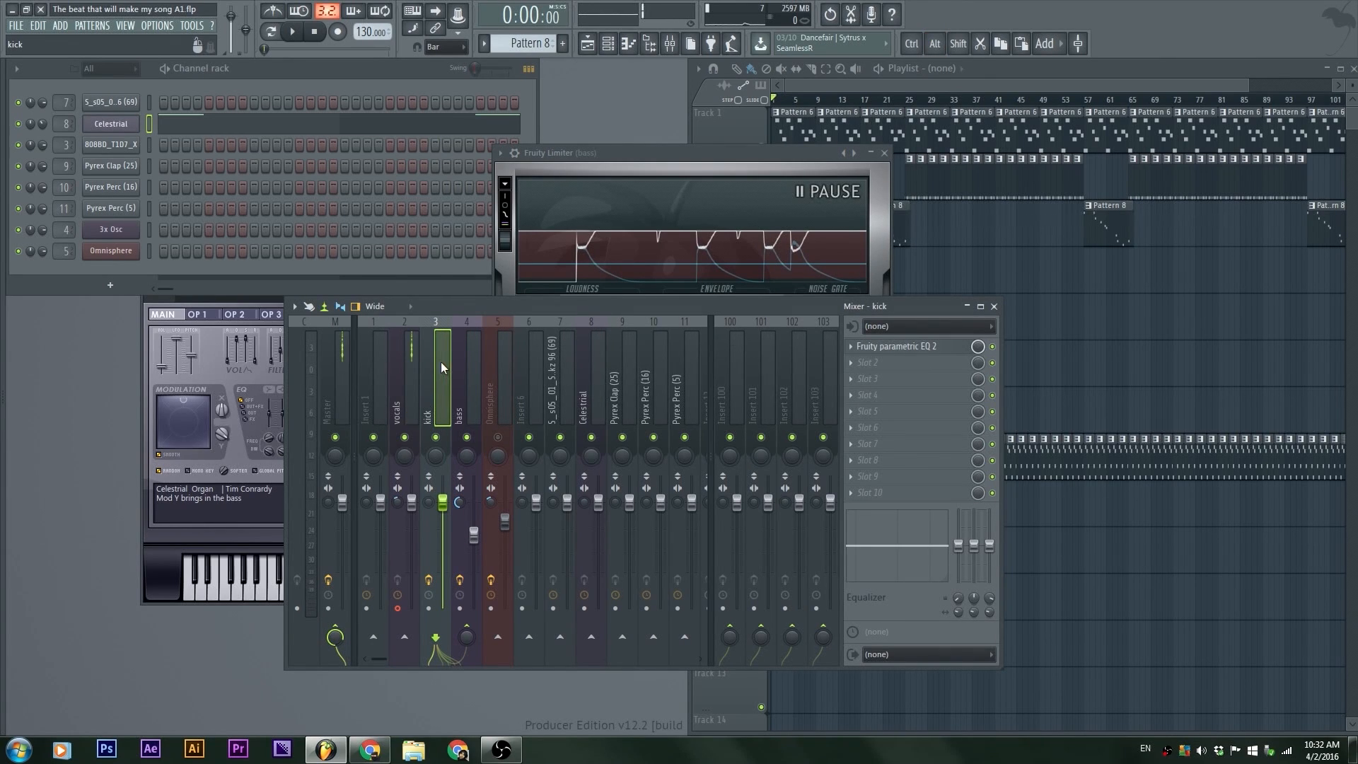
pyautogui.press('space')
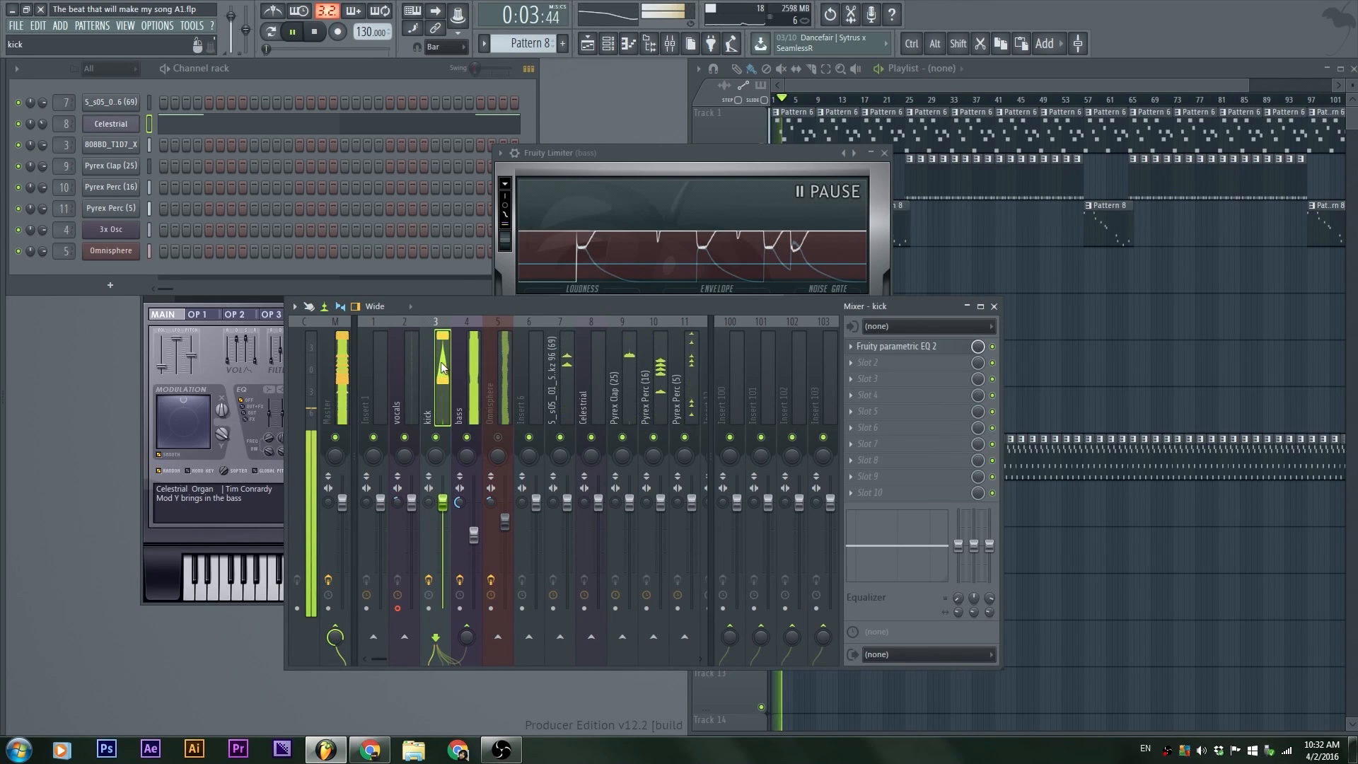
pyautogui.press('space')
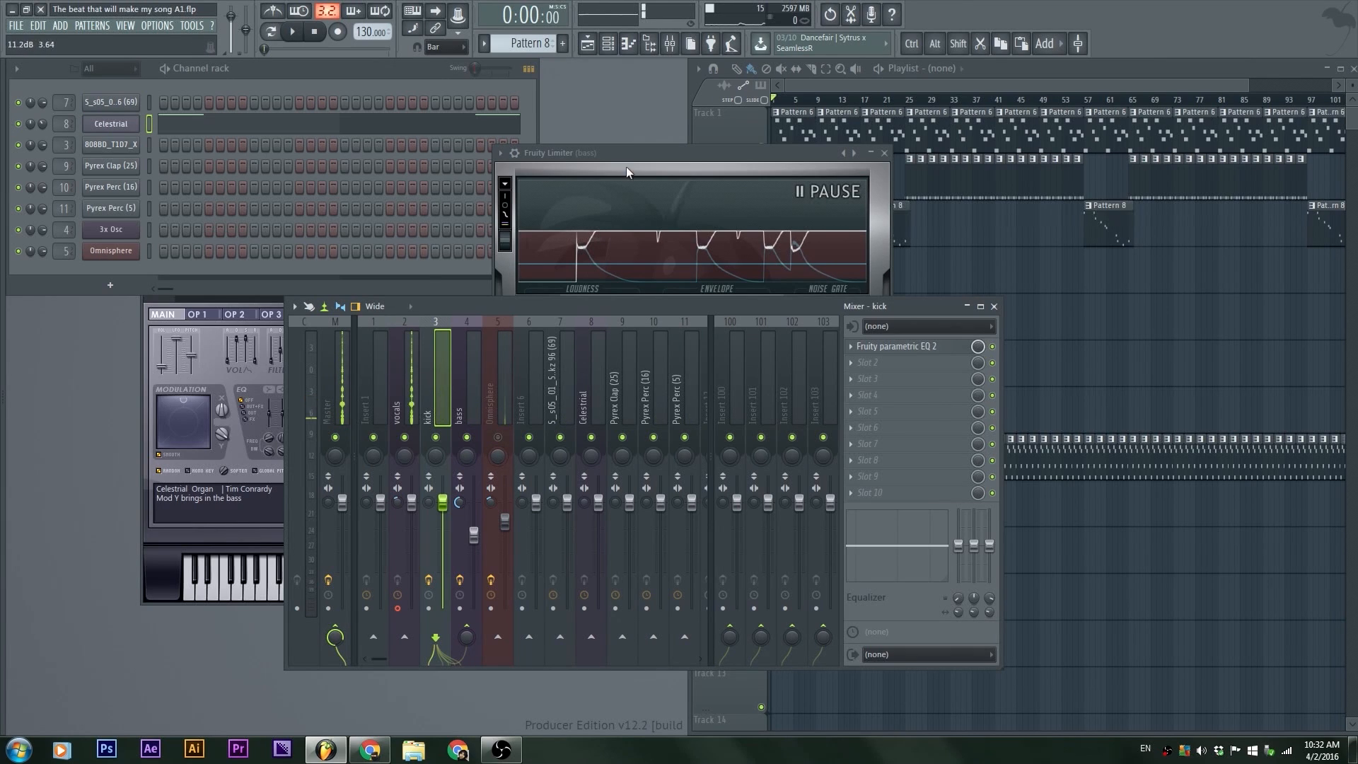
pyautogui.moveTo(628, 150); pyautogui.dragTo(514, 146)
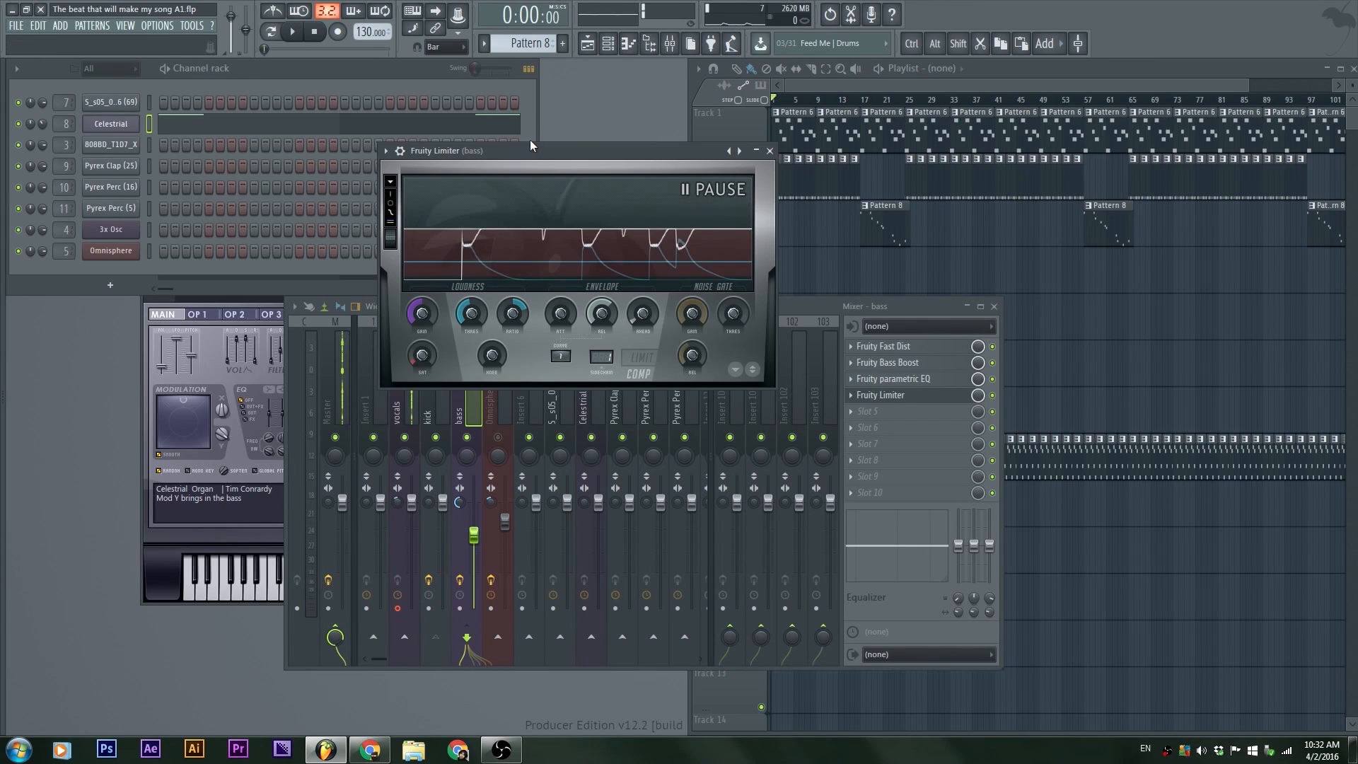
# Step: Reposition the bass Fruity Limiter window over the mixer and bring it back in front of the mixer
pyautogui.moveTo(531, 149); pyautogui.dragTo(467, 107)
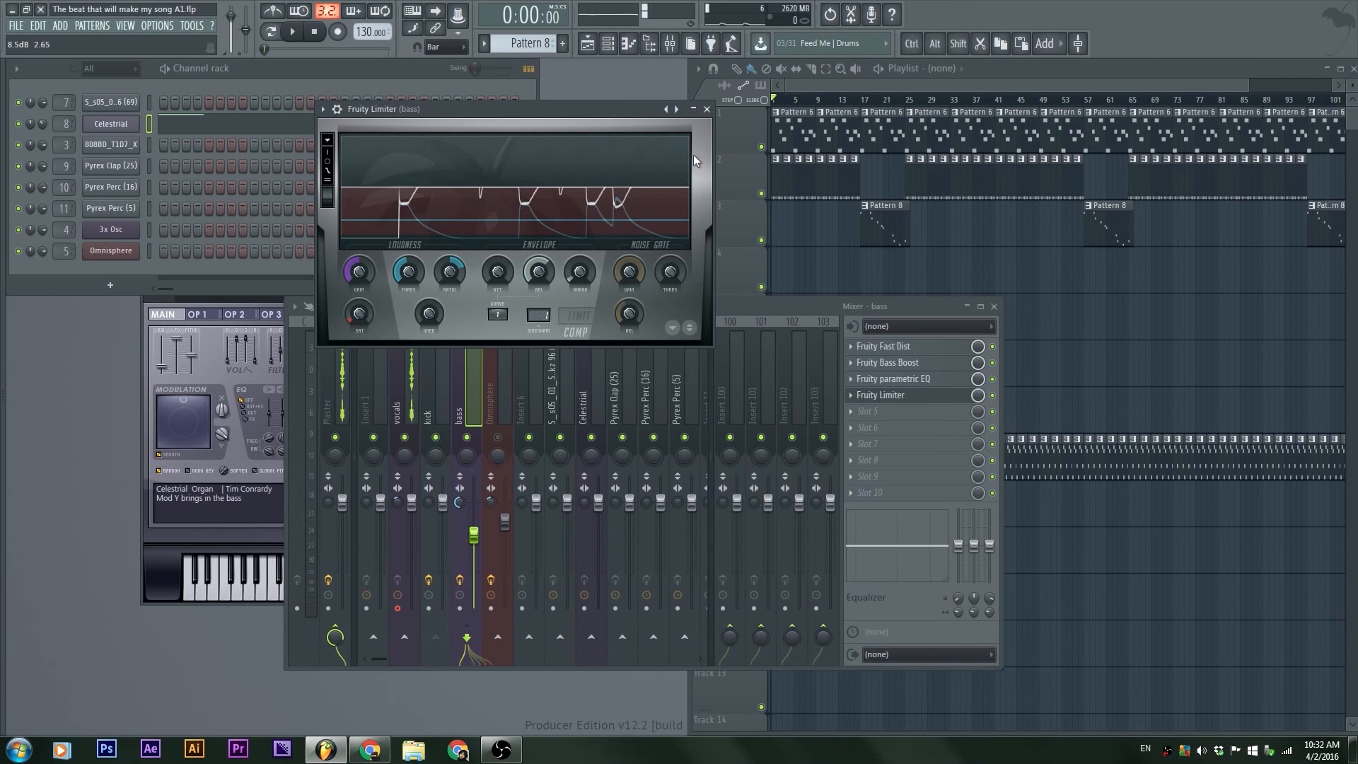
pyautogui.moveTo(563, 112); pyautogui.dragTo(741, 225)
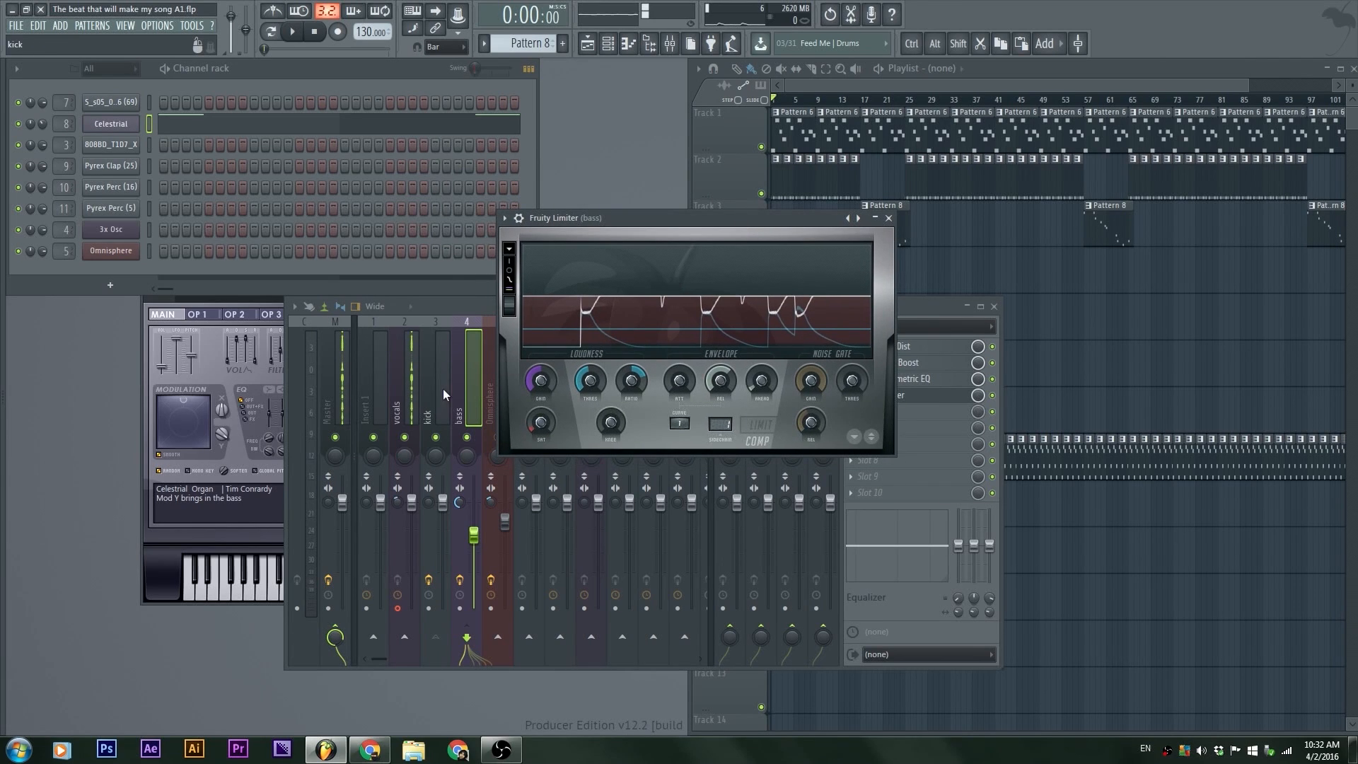
pyautogui.click(480, 388)
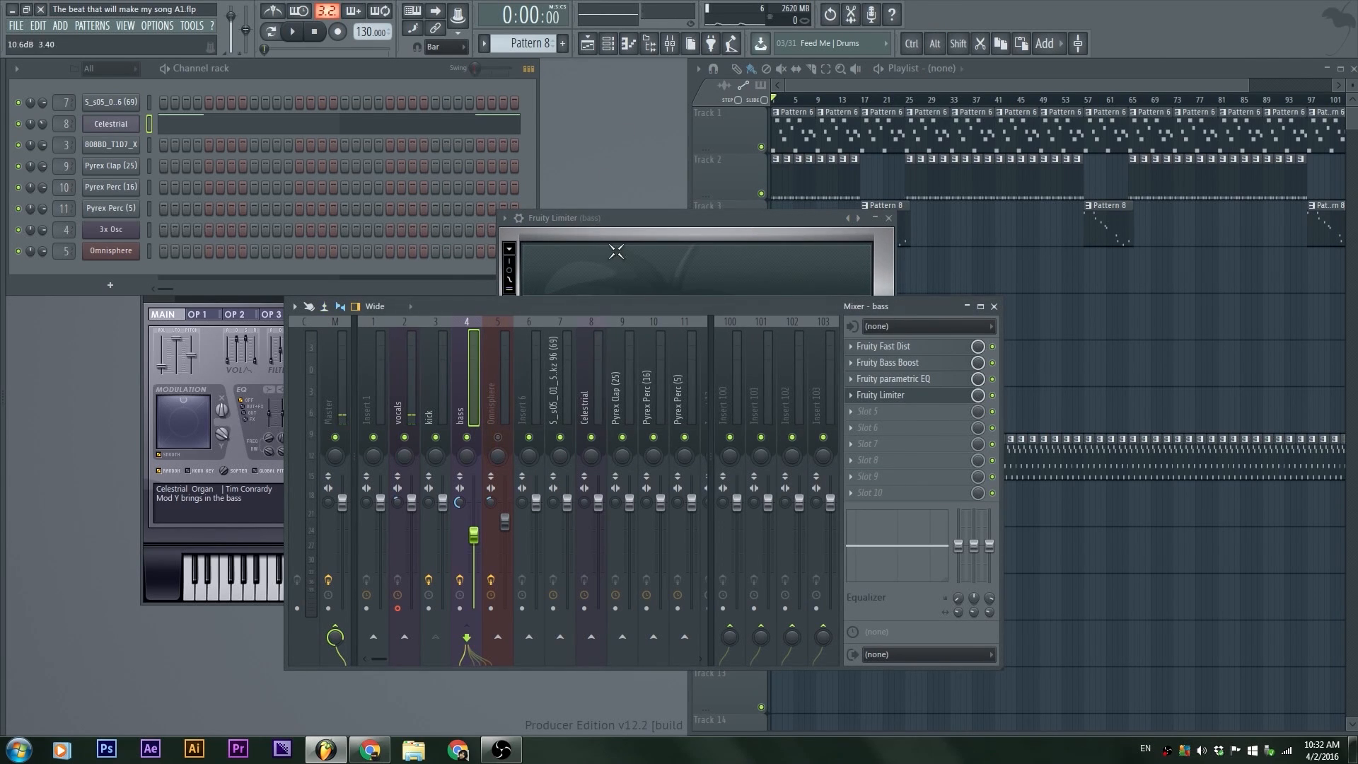
pyautogui.click(623, 215)
# Step: Play the beat while switching the limiter's graph display mode to watch the gain reduction, then stop playback
pyautogui.press('space')
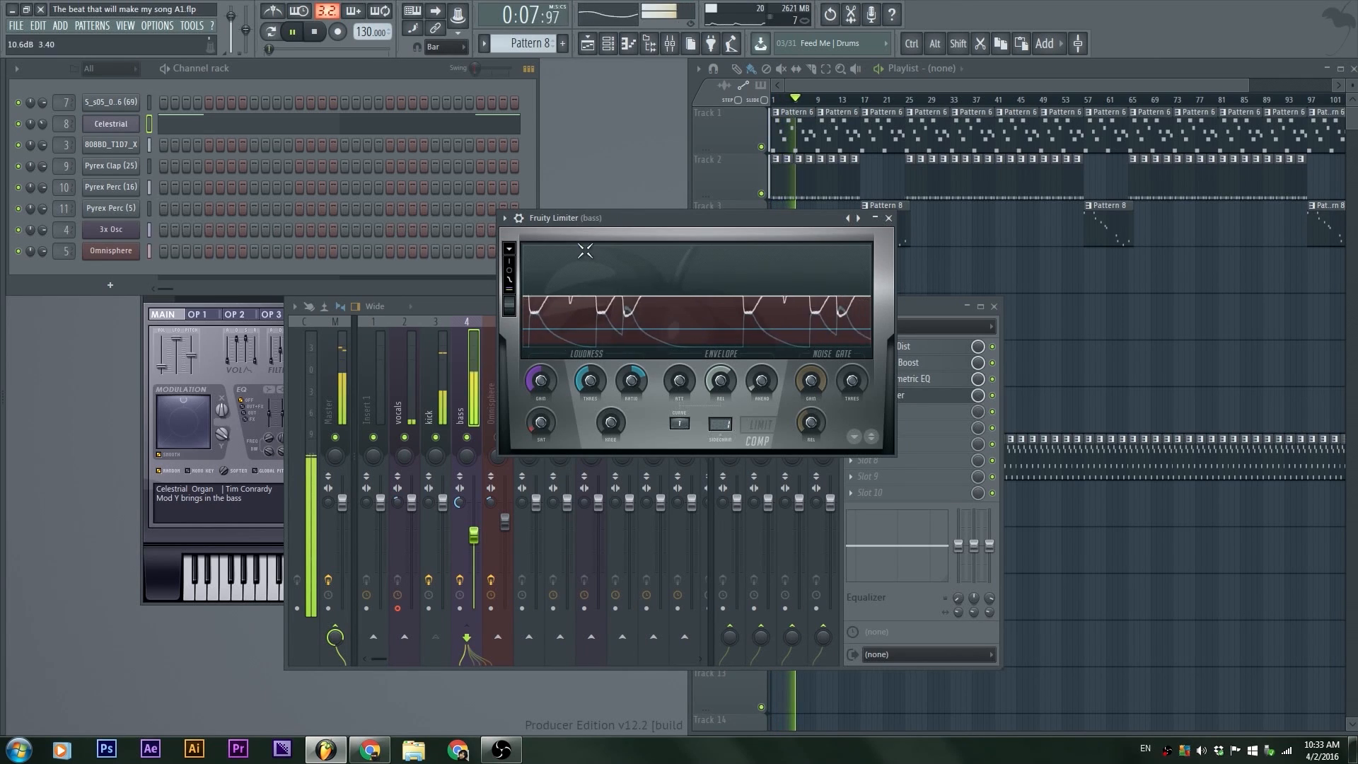
pyautogui.click(511, 261)
pyautogui.click(510, 269)
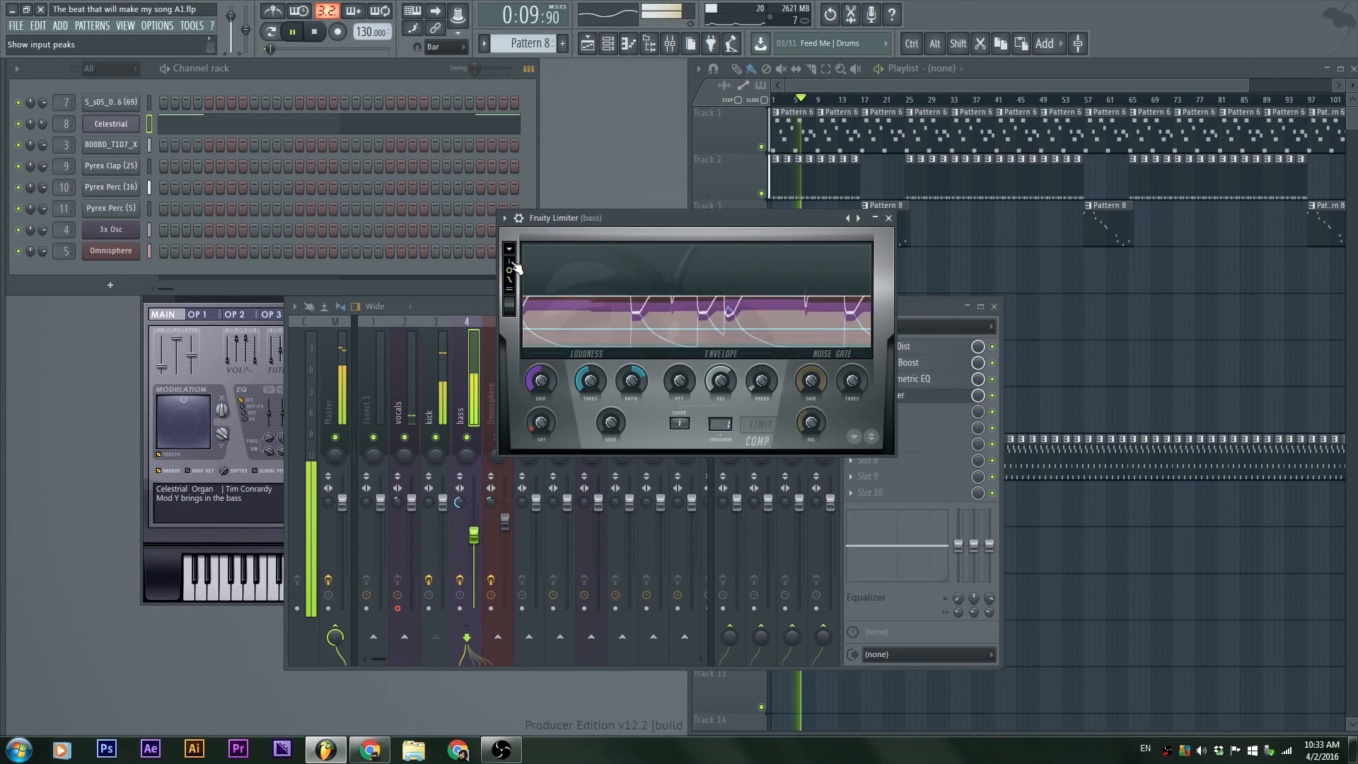
pyautogui.press('space')
# Step: Change the limiter's graph display mode again and replay the beat to watch the bass ducking, then stop
pyautogui.click(814, 269)
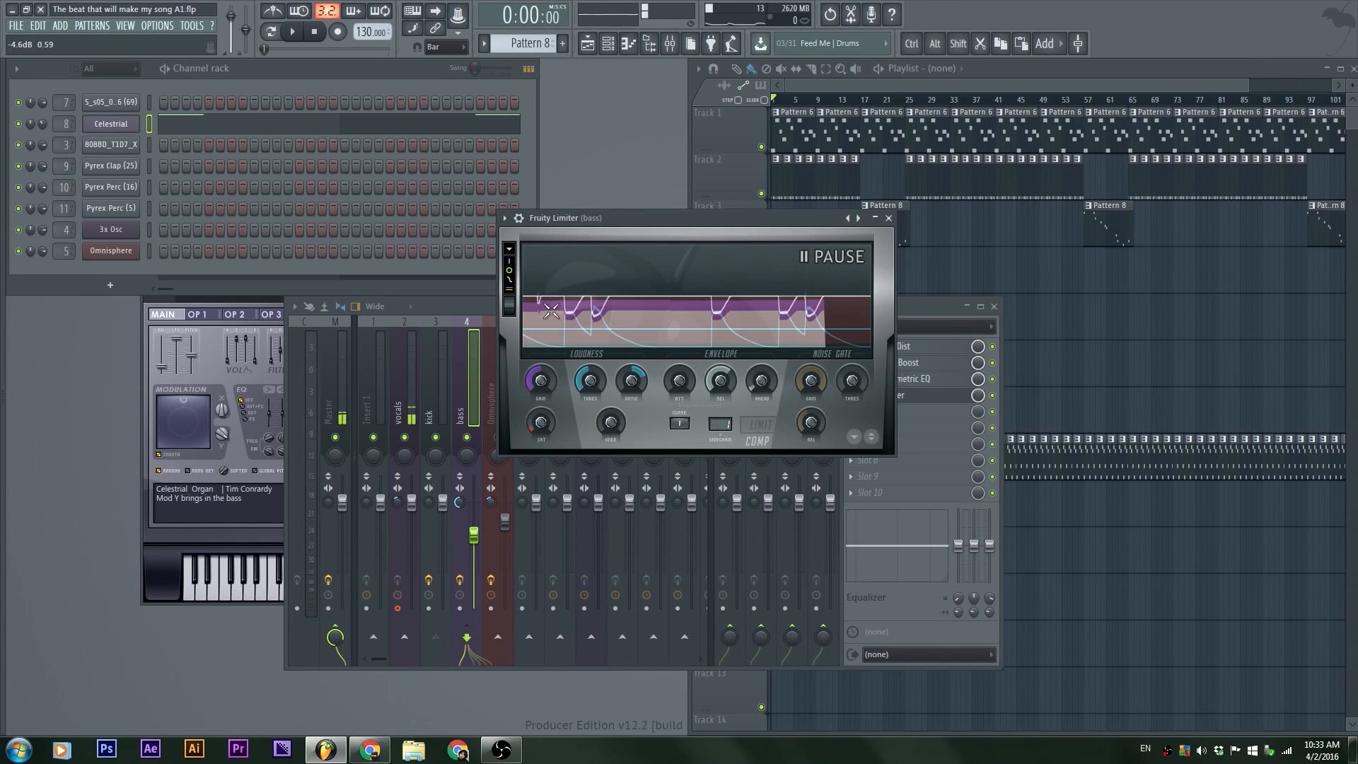
pyautogui.click(511, 272)
pyautogui.press('space')
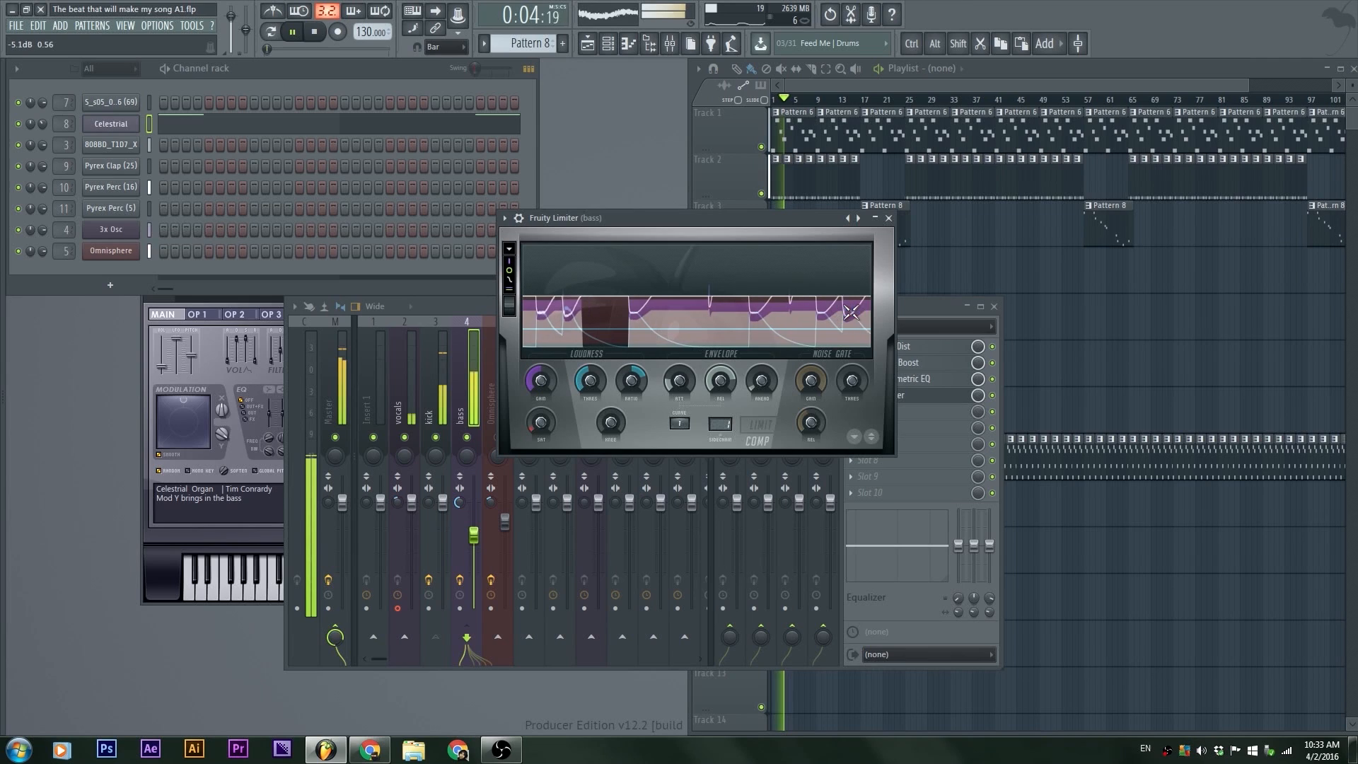
pyautogui.press('space')
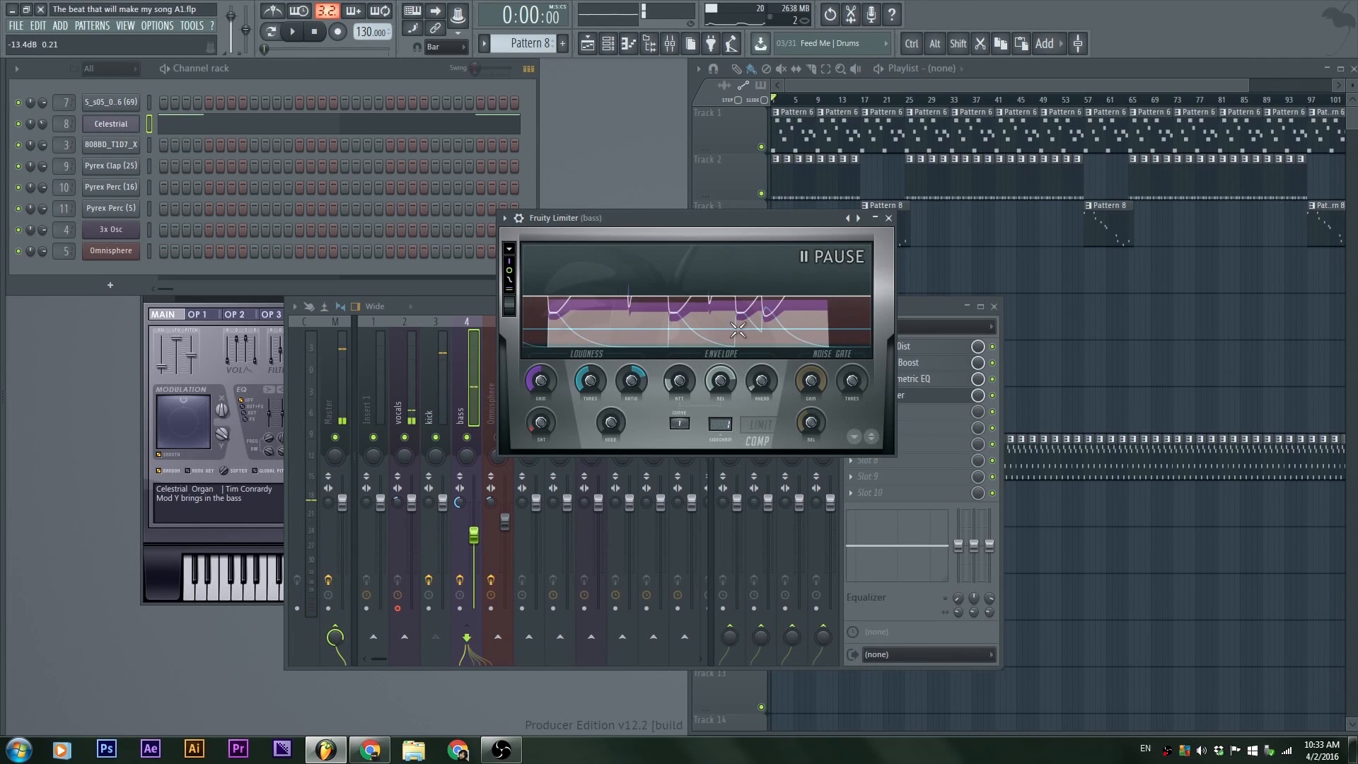